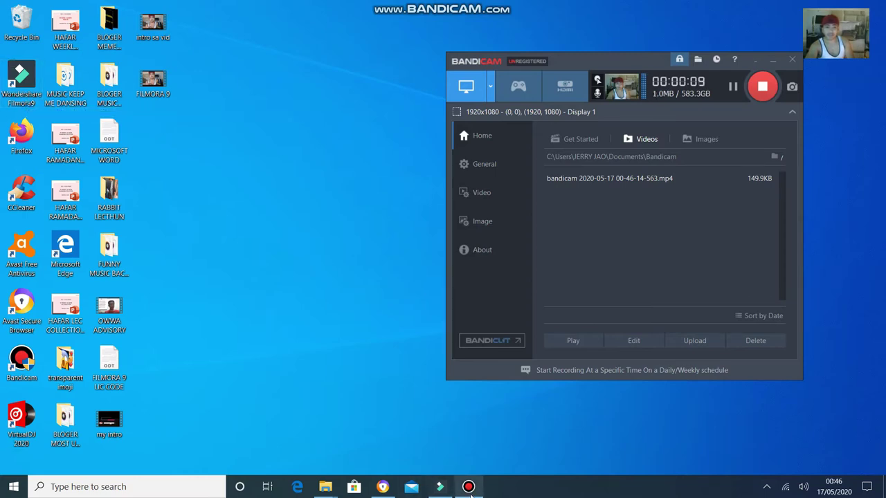
# Step: Switch to Filmora9 and import the videos intro sa vid and my intro from the Desktop folder
pyautogui.click(440, 488)
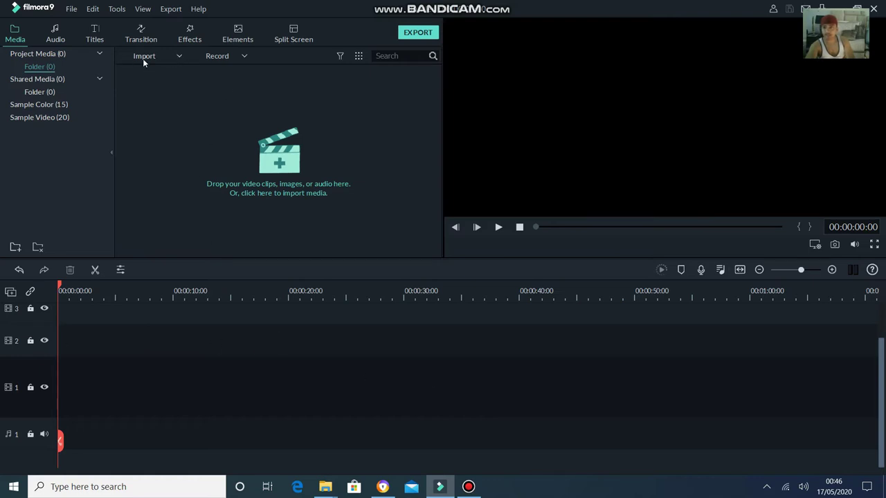
pyautogui.click(180, 57)
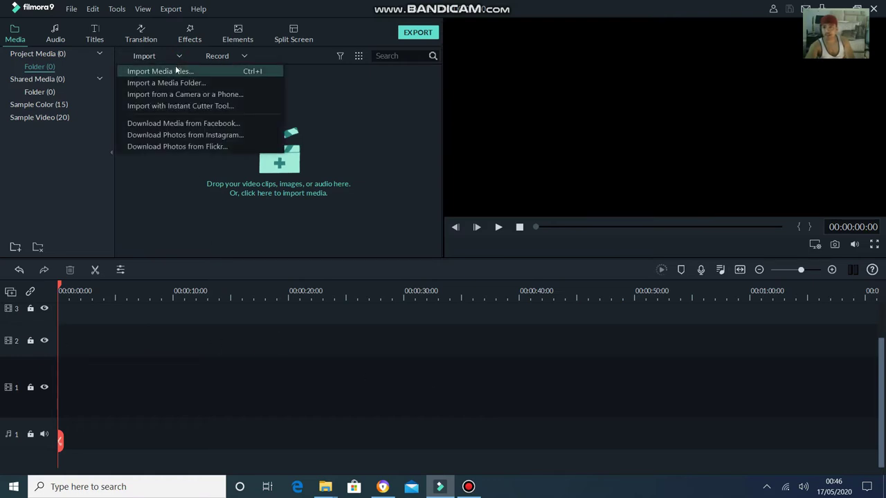
pyautogui.click(173, 72)
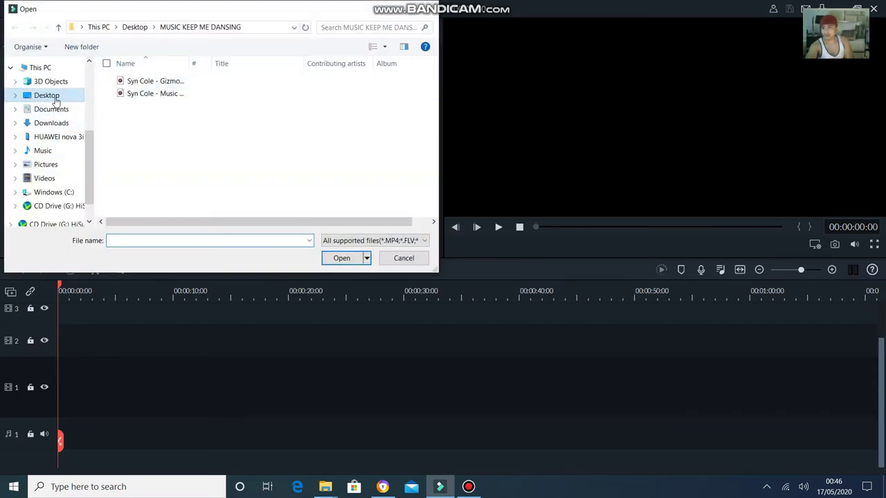
pyautogui.click(55, 97)
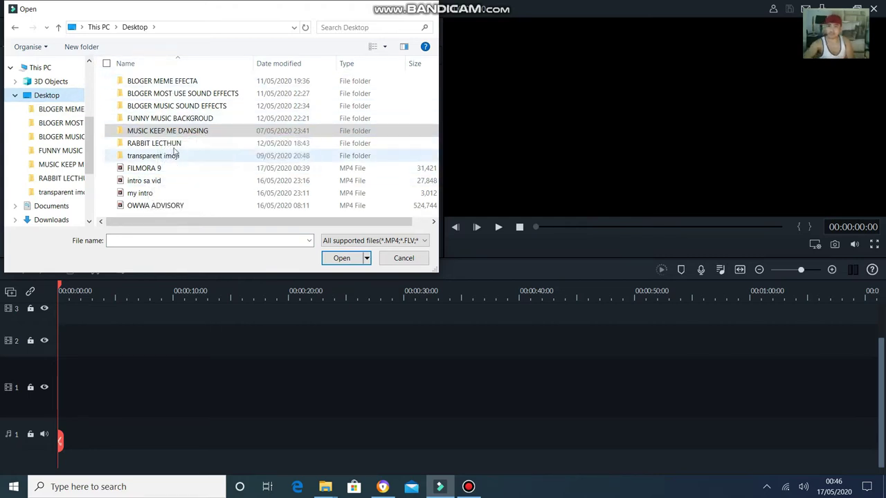
pyautogui.click(143, 182)
pyautogui.keyDown('ctrl'); pyautogui.click(147, 194); pyautogui.keyUp('ctrl')
pyautogui.click(342, 258)
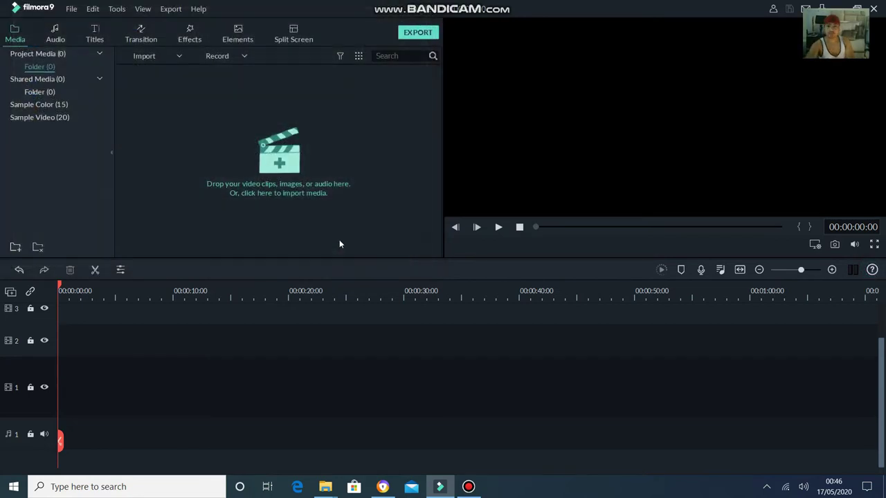
# Step: Place the intro sa vid clip at the beginning of video track 2
pyautogui.click(247, 130)
pyautogui.keyDown('ctrl'); pyautogui.click(194, 116); pyautogui.keyUp('ctrl')
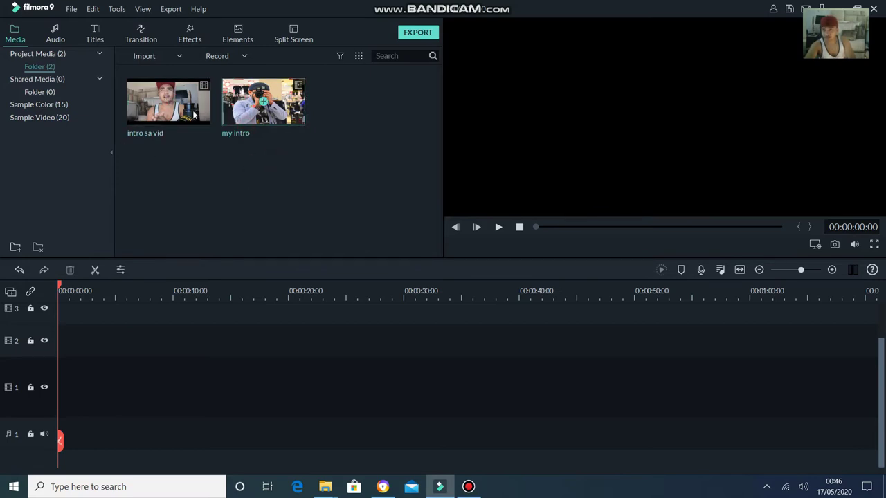
pyautogui.moveTo(193, 106); pyautogui.dragTo(63, 338)
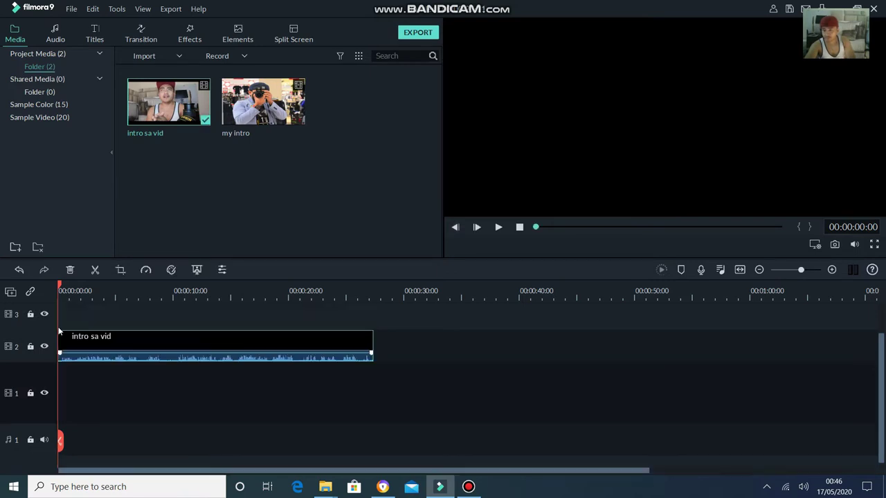
pyautogui.click(236, 383)
pyautogui.click(416, 220)
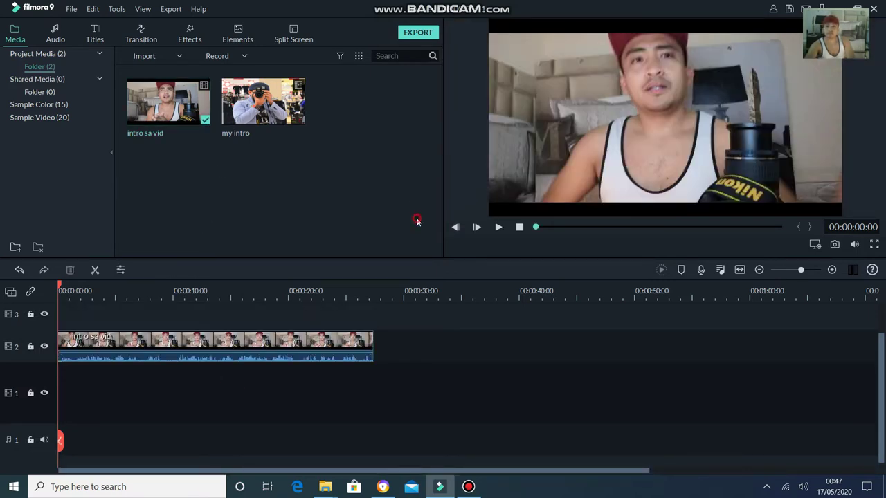
# Step: Add the my intro clip to video track 2 directly after intro sa vid, leaving no gap between them
pyautogui.click(280, 112)
pyautogui.moveTo(280, 113); pyautogui.dragTo(461, 351)
pyautogui.click(476, 350)
pyautogui.click(526, 356)
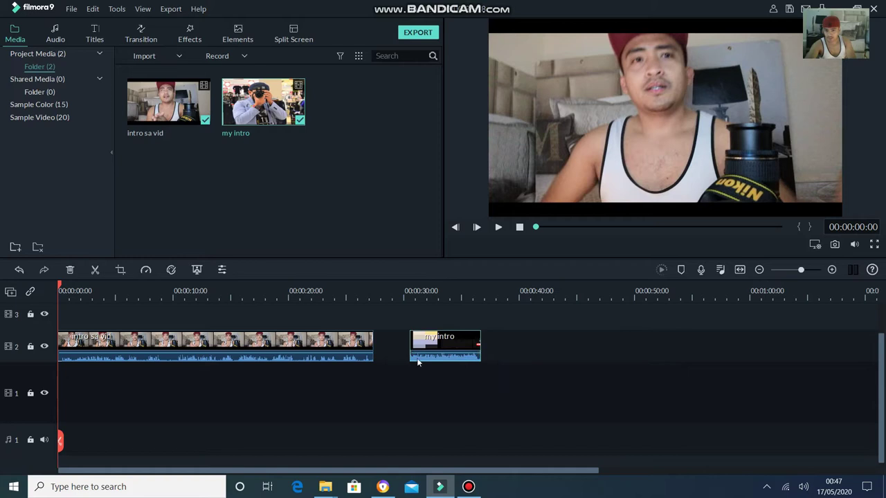
pyautogui.moveTo(453, 351)
pyautogui.mouseDown()
pyautogui.moveTo(383, 358)
pyautogui.moveTo(463, 358)
pyautogui.mouseUp()
pyautogui.click(389, 333)
pyautogui.press('Delete')
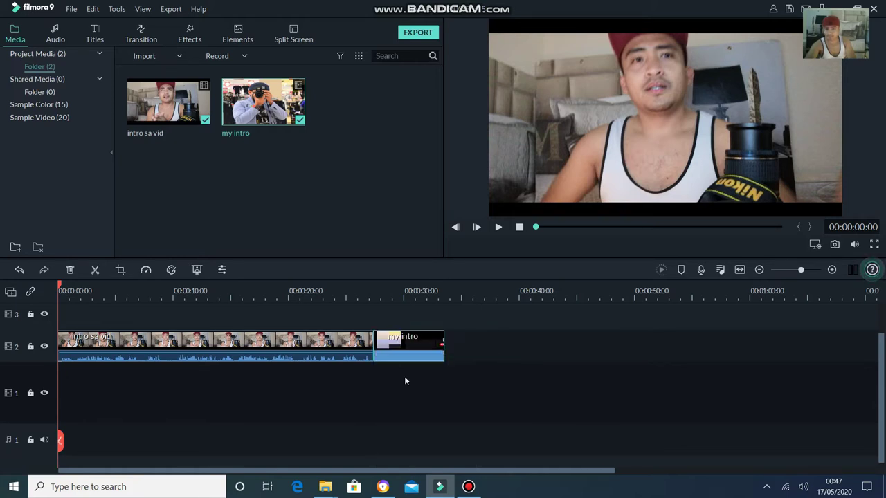
pyautogui.moveTo(402, 357); pyautogui.dragTo(473, 362)
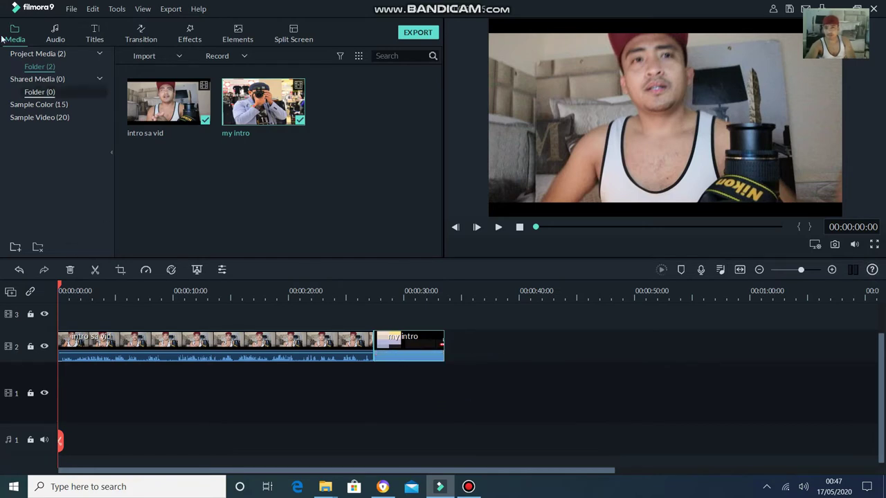
# Step: Look through the transition categories, including 3D, Speed Blur, Slideshow, Warp, Linear and Plain Shape
pyautogui.click(150, 33)
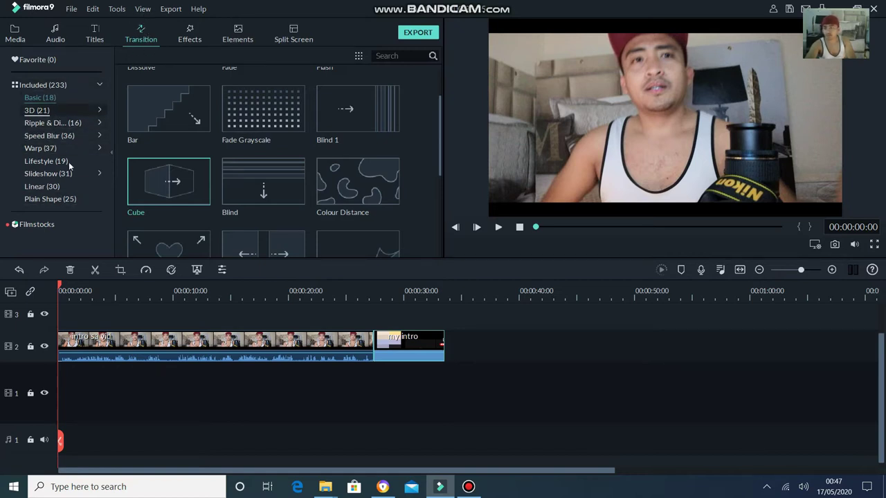
pyautogui.click(36, 111)
pyautogui.click(46, 122)
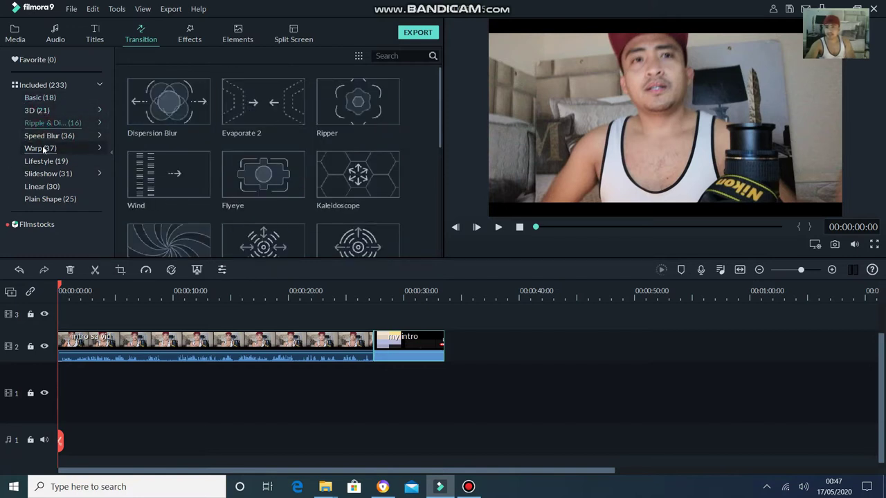
pyautogui.click(41, 114)
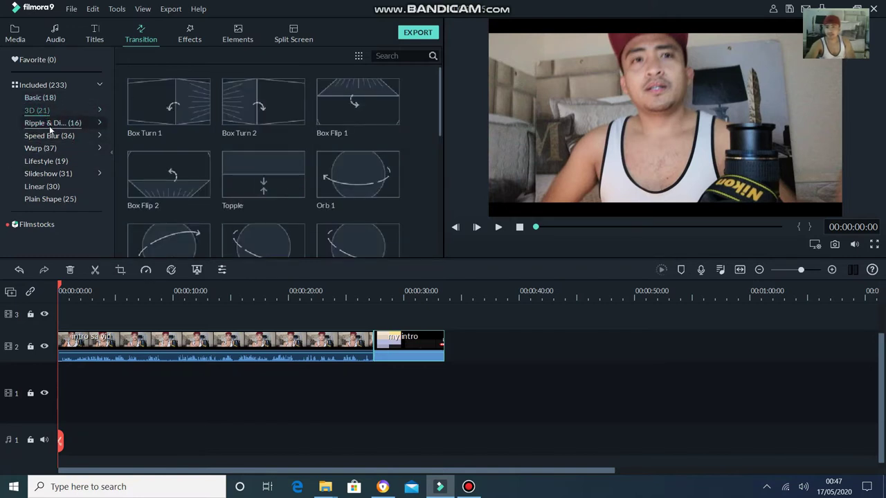
pyautogui.click(42, 136)
pyautogui.click(61, 176)
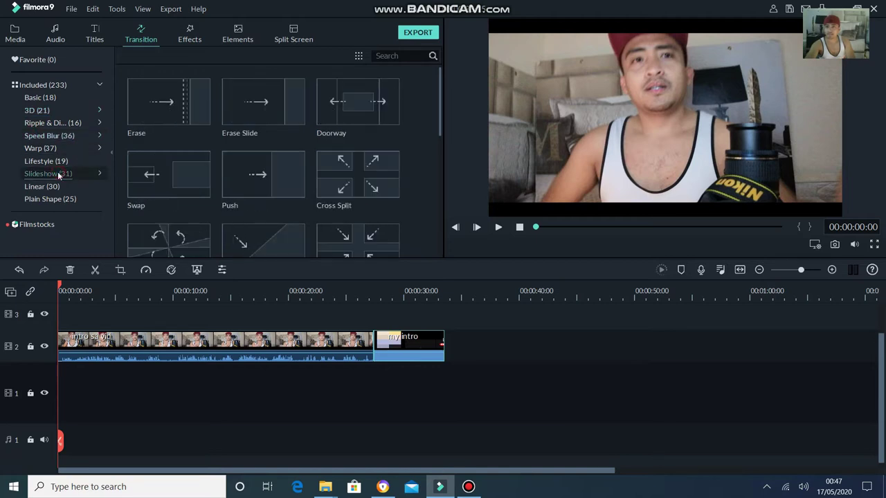
pyautogui.click(42, 148)
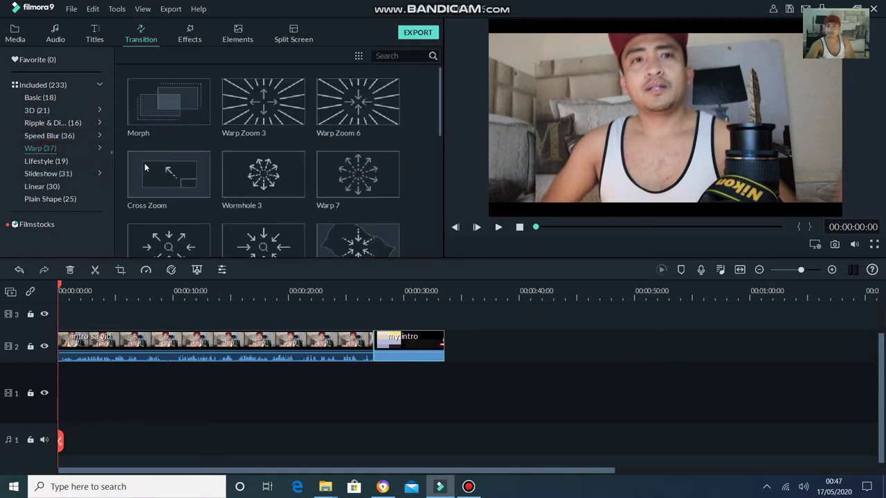
pyautogui.scroll(-10, 166, 168)
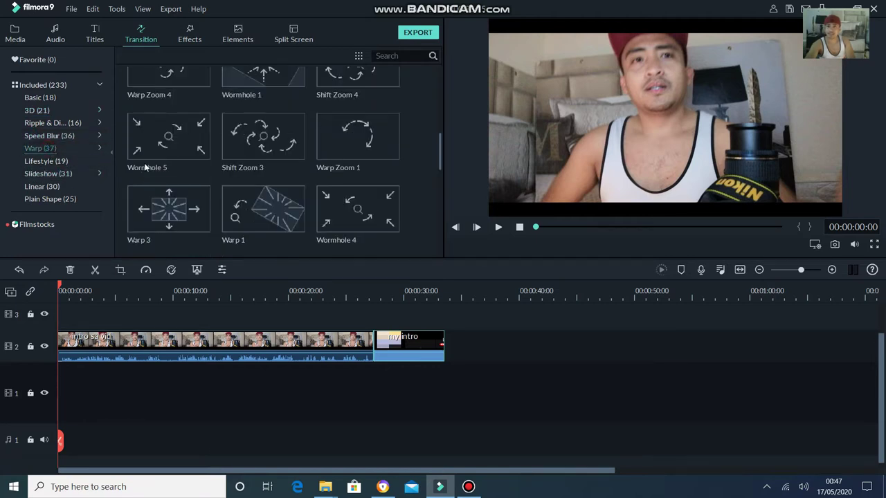
pyautogui.click(46, 136)
pyautogui.click(36, 184)
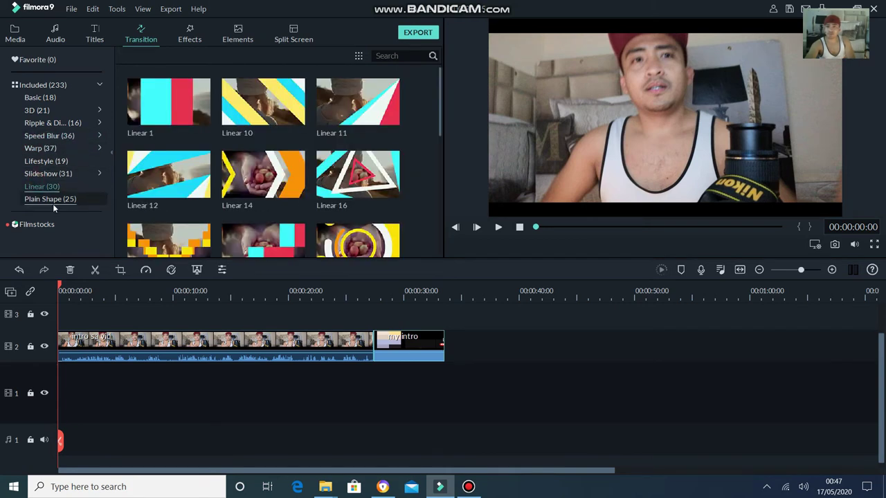
pyautogui.click(53, 200)
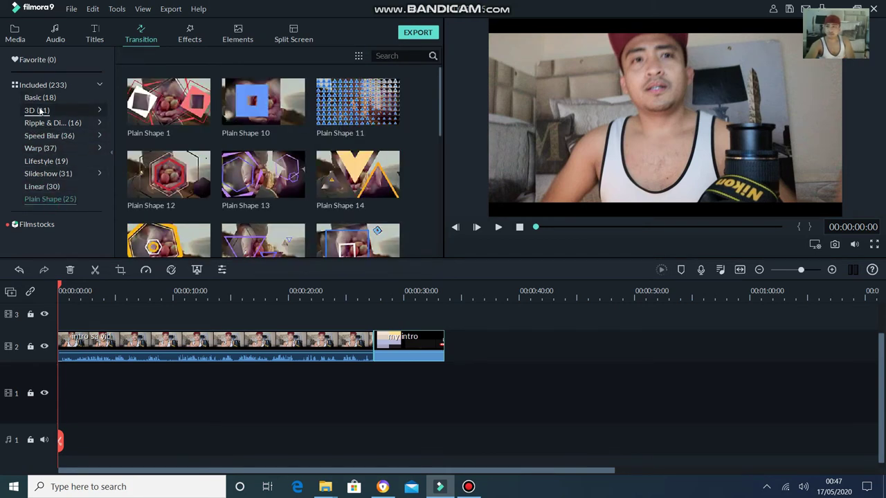
# Step: Compare the transitions offered in the Basic and 3D categories
pyautogui.click(39, 97)
pyautogui.scroll(-5, 228, 153)
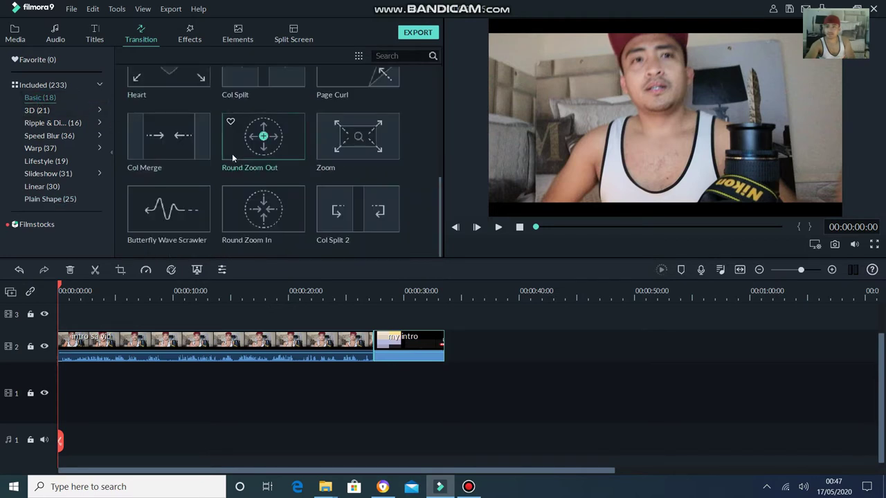
pyautogui.scroll(5, 232, 153)
pyautogui.click(36, 110)
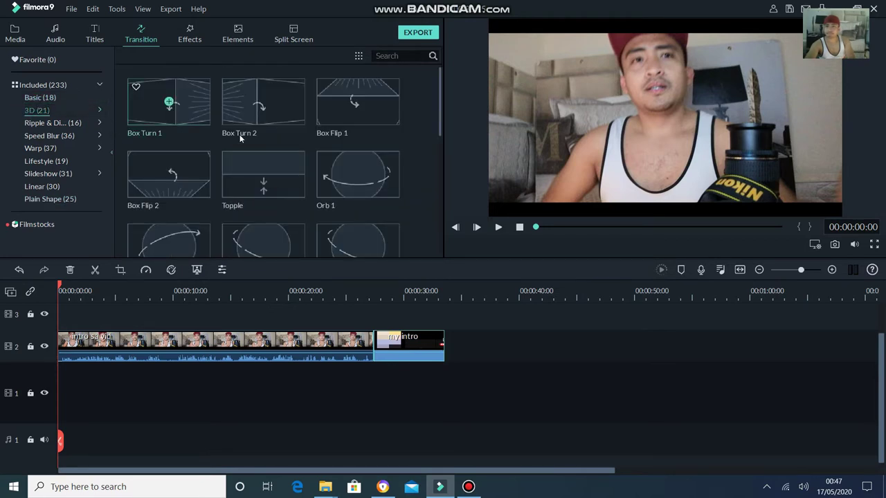
pyautogui.scroll(-6, 184, 125)
pyautogui.scroll(6, 245, 138)
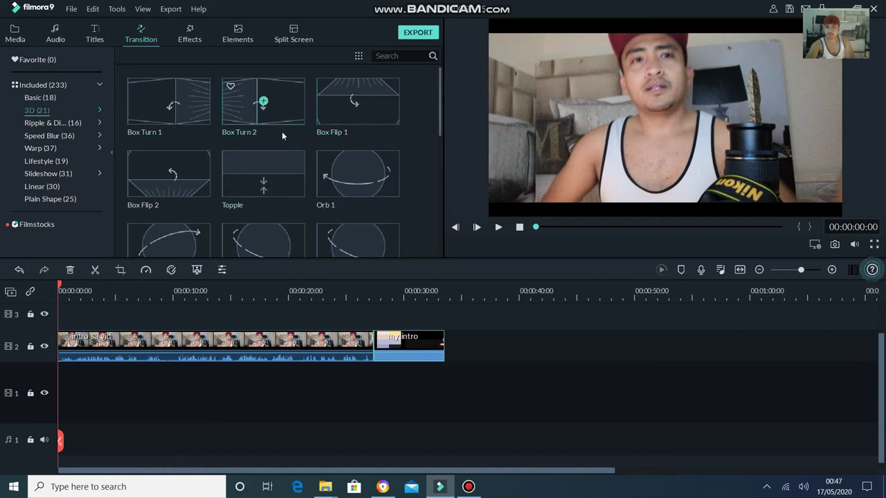
pyautogui.click(185, 178)
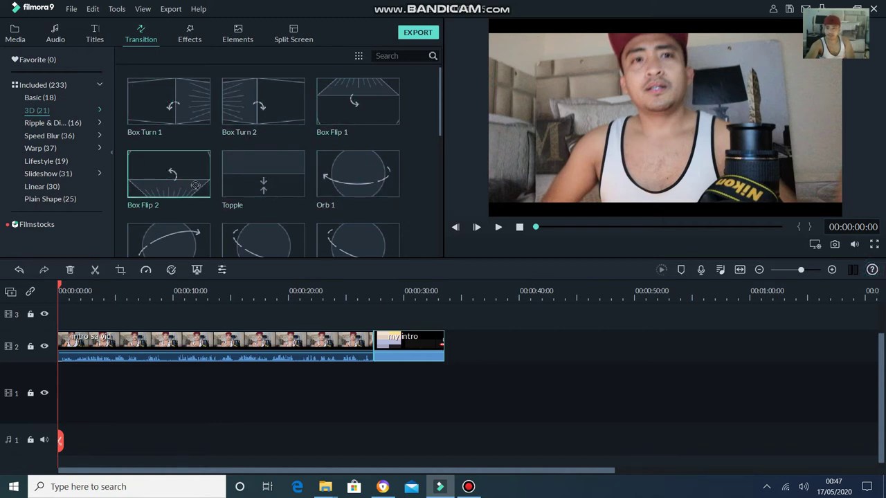
pyautogui.click(39, 97)
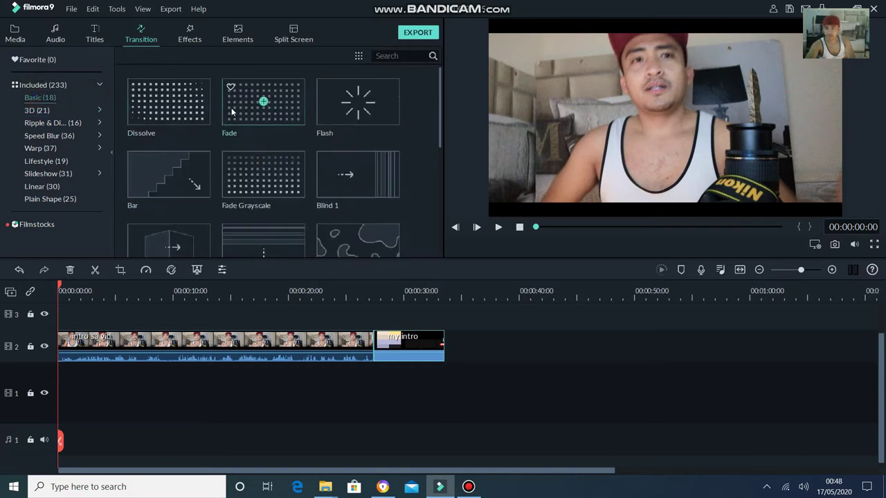
pyautogui.scroll(-5, 232, 108)
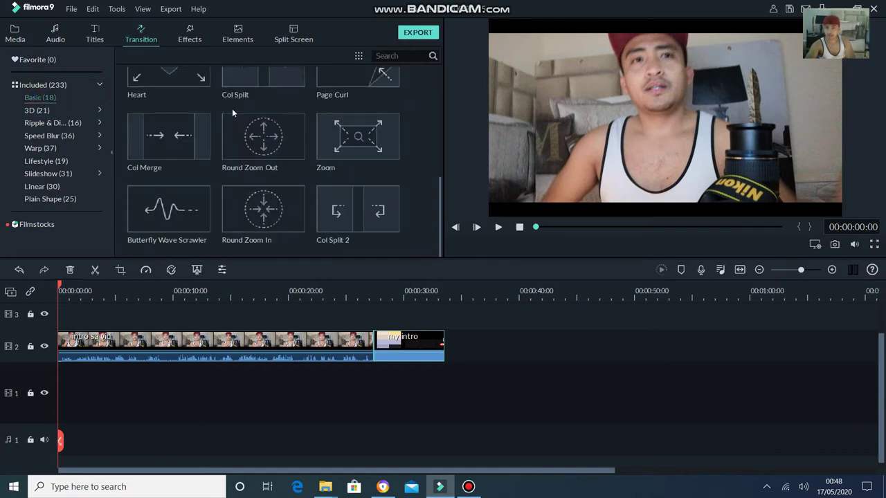
# Step: Place the 3D transition Box Flip 2 over the cut between intro sa vid and my intro, and play it back
pyautogui.click(42, 110)
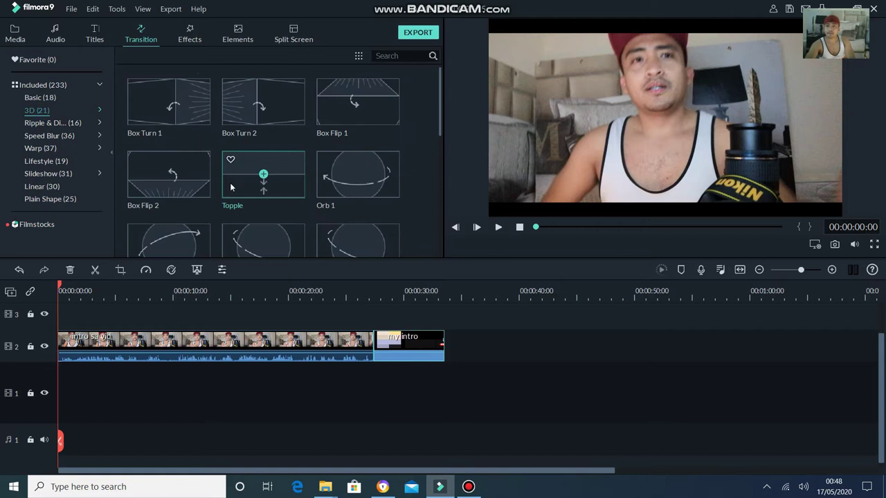
pyautogui.click(198, 178)
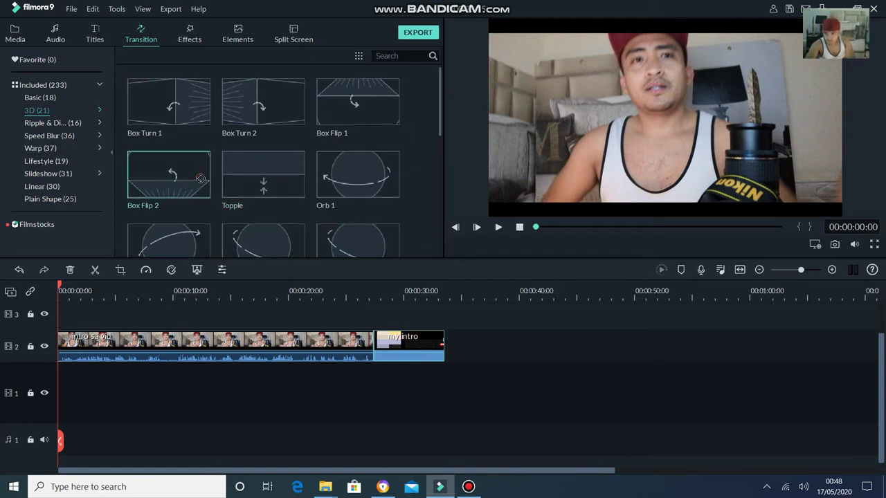
pyautogui.moveTo(400, 272); pyautogui.dragTo(372, 334)
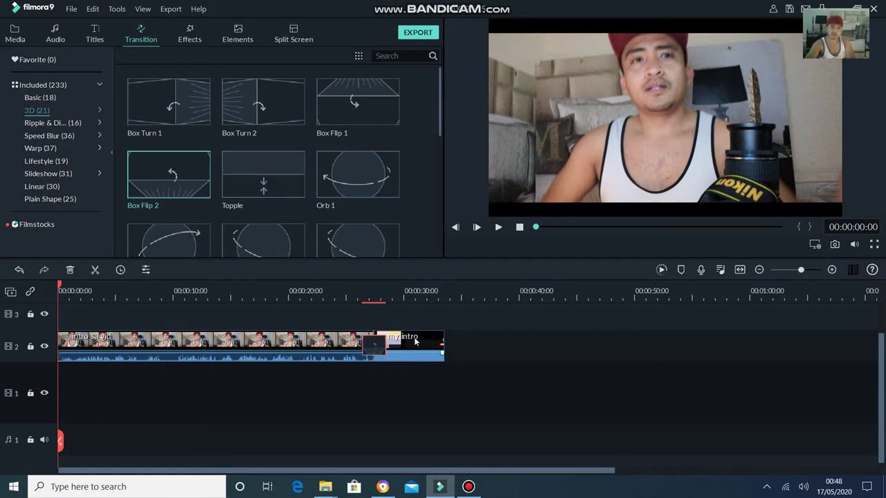
pyautogui.moveTo(103, 290); pyautogui.dragTo(361, 296)
pyautogui.click(498, 228)
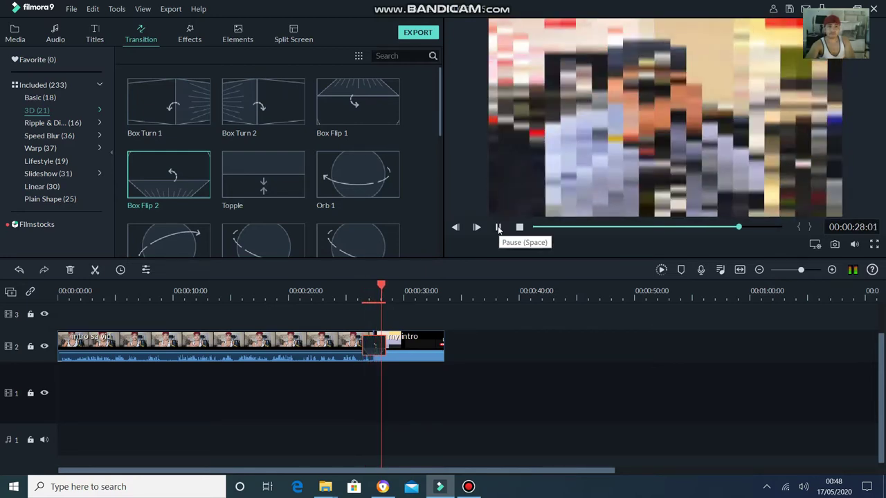
pyautogui.click(400, 291)
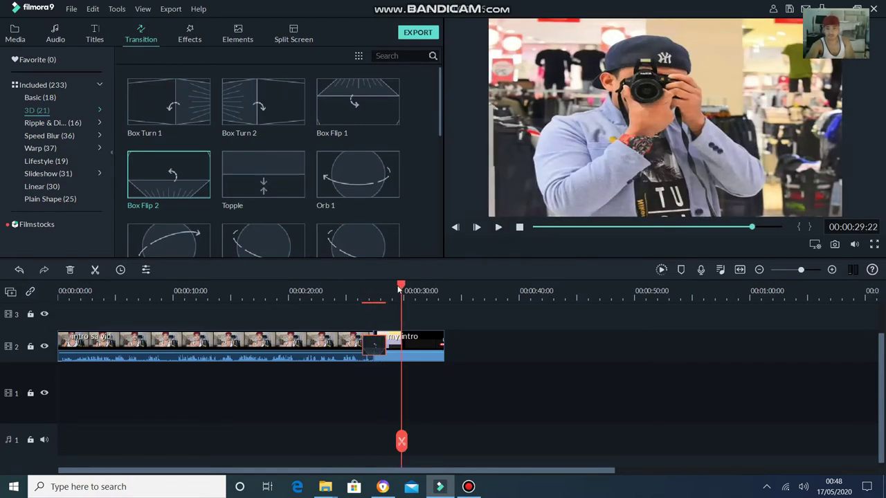
# Step: Shift the Box Flip 2 transition onto the start of the my intro clip and preview the result
pyautogui.moveTo(400, 285); pyautogui.dragTo(352, 286)
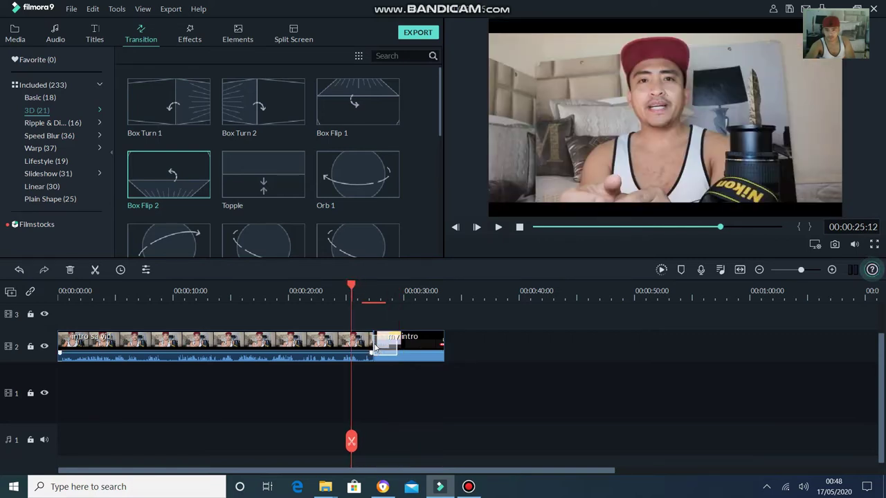
pyautogui.click(362, 288)
pyautogui.click(498, 227)
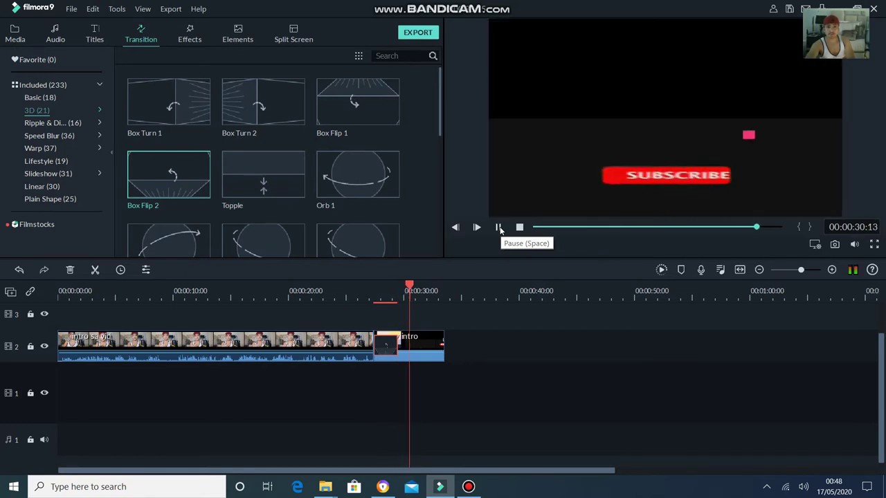
pyautogui.click(498, 227)
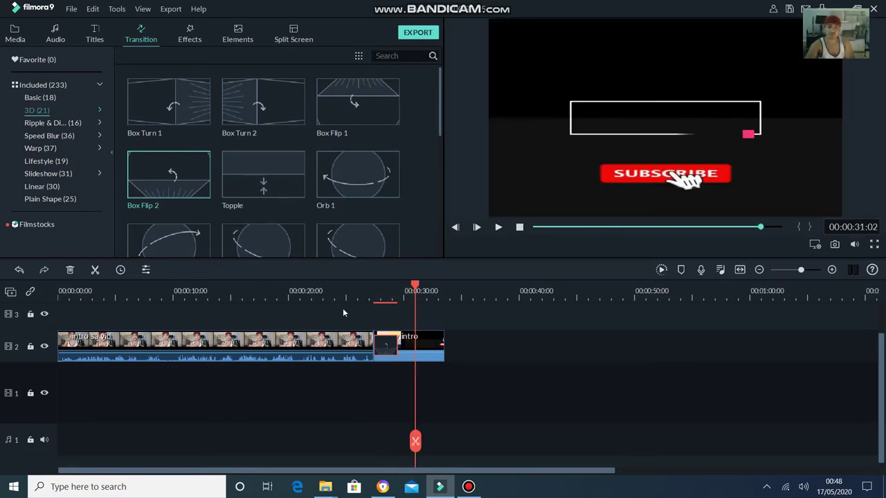
# Step: Add the New Opener 13 title on track 3, above the end of the intro sa vid clip
pyautogui.click(94, 35)
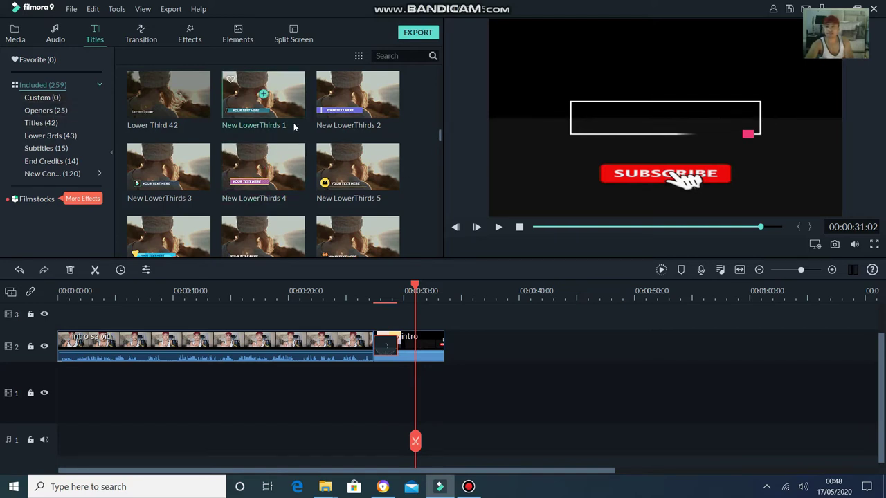
pyautogui.scroll(-12, 308, 127)
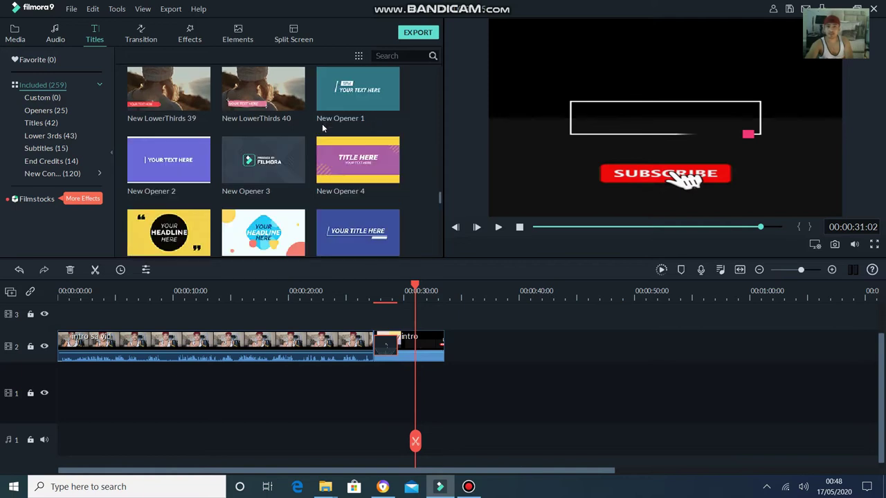
pyautogui.scroll(-5, 339, 139)
pyautogui.scroll(3, 354, 152)
pyautogui.moveTo(369, 172)
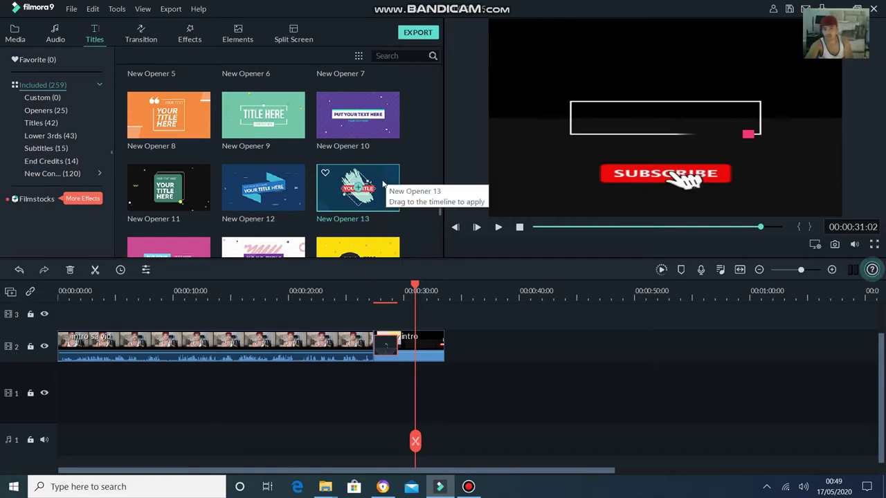
pyautogui.moveTo(379, 181); pyautogui.dragTo(343, 402)
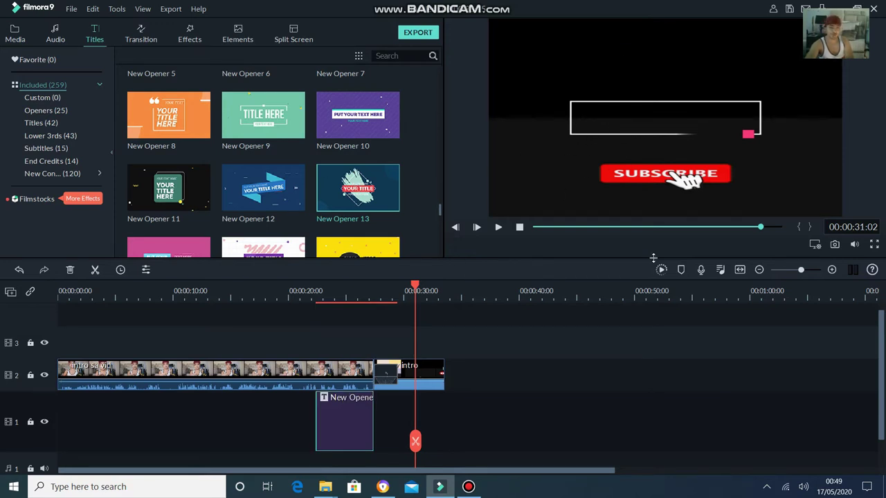
pyautogui.moveTo(350, 422); pyautogui.dragTo(348, 356)
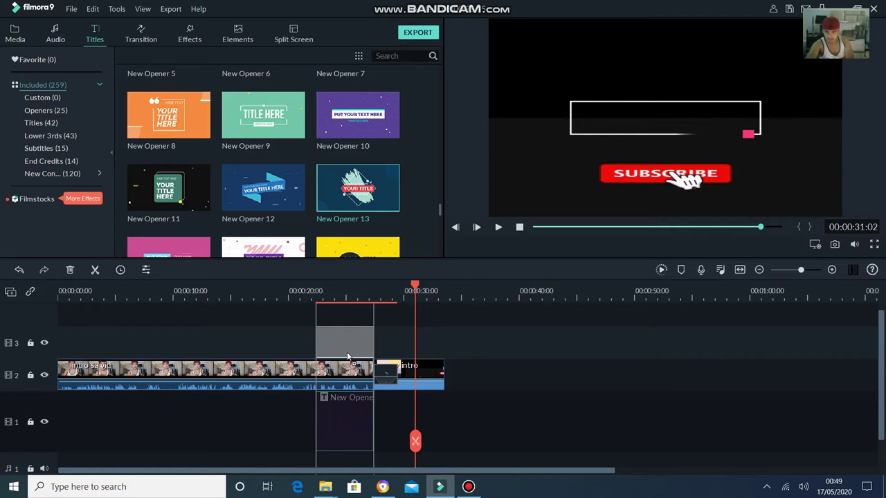
pyautogui.moveTo(276, 357); pyautogui.dragTo(350, 353)
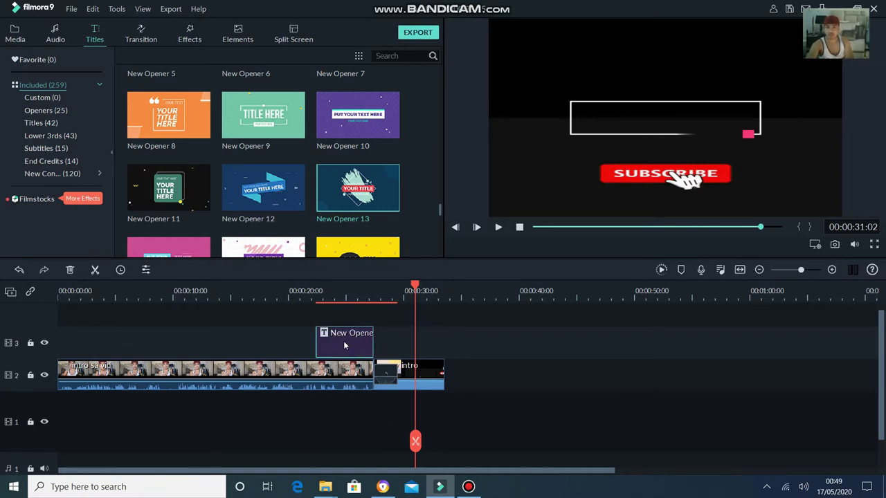
# Step: Open the New Opener 13 title for editing and clear its small text lines above and below YOUR TITLE
pyautogui.doubleClick(344, 341)
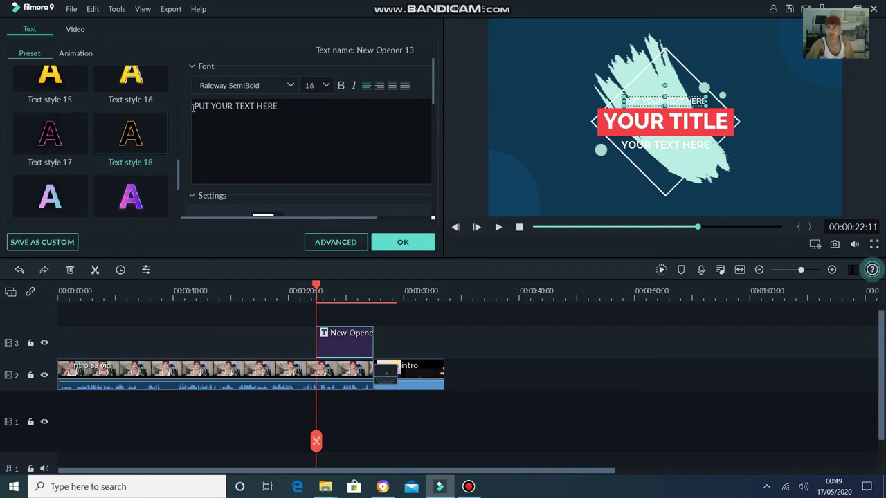
pyautogui.moveTo(193, 108); pyautogui.dragTo(319, 113)
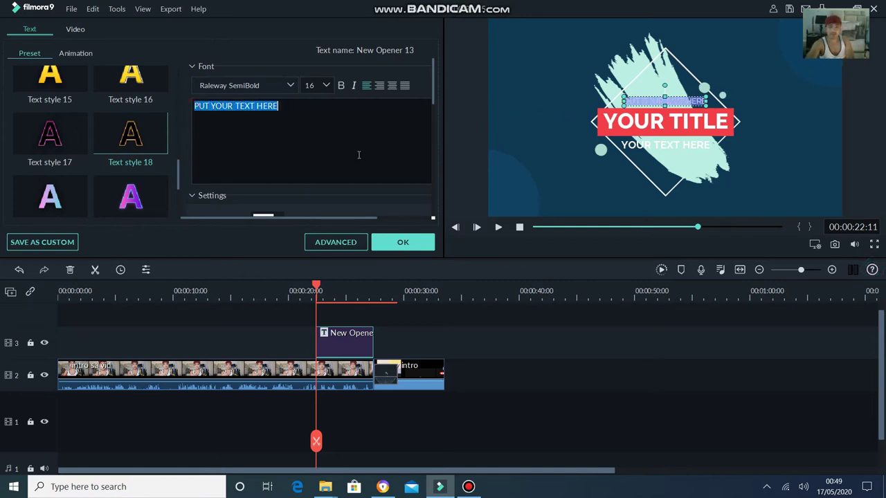
pyautogui.press('BackSpace')
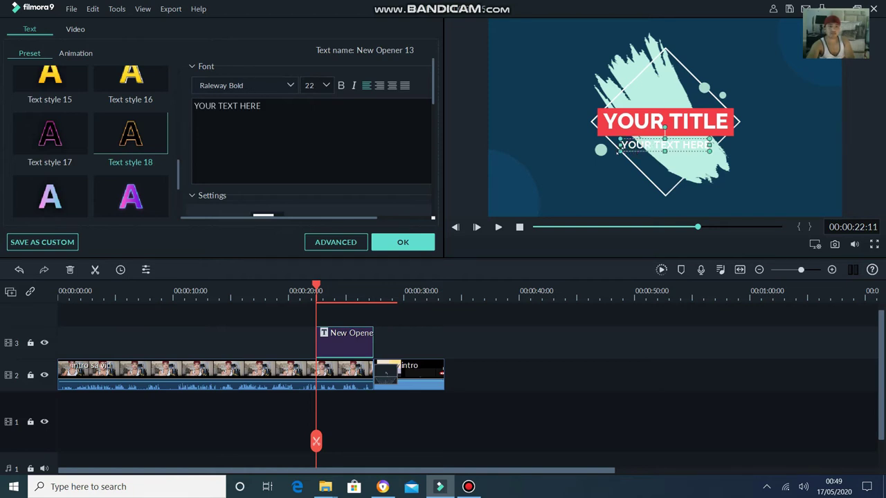
pyautogui.moveTo(194, 106); pyautogui.dragTo(302, 108)
pyautogui.press('BackSpace')
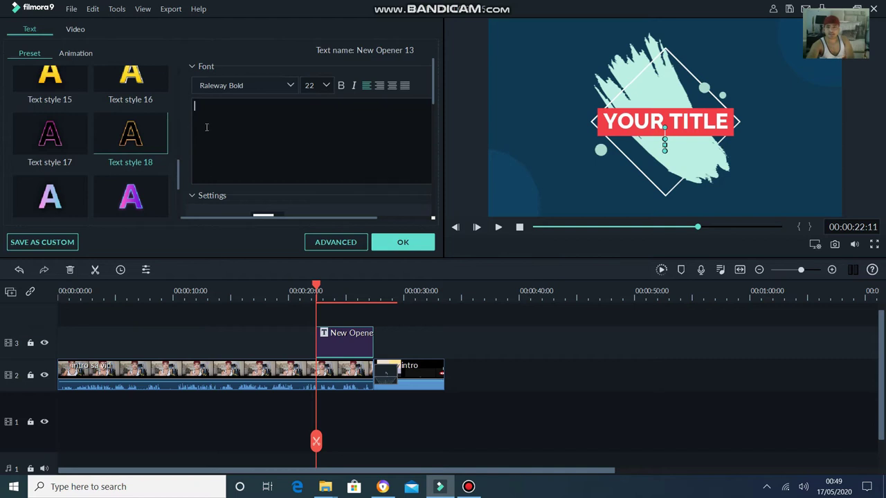
# Step: Shrink the title's blue background graphic to about a quarter of the frame width and place it in the picture's lower-left corner
pyautogui.click(347, 342)
pyautogui.click(564, 174)
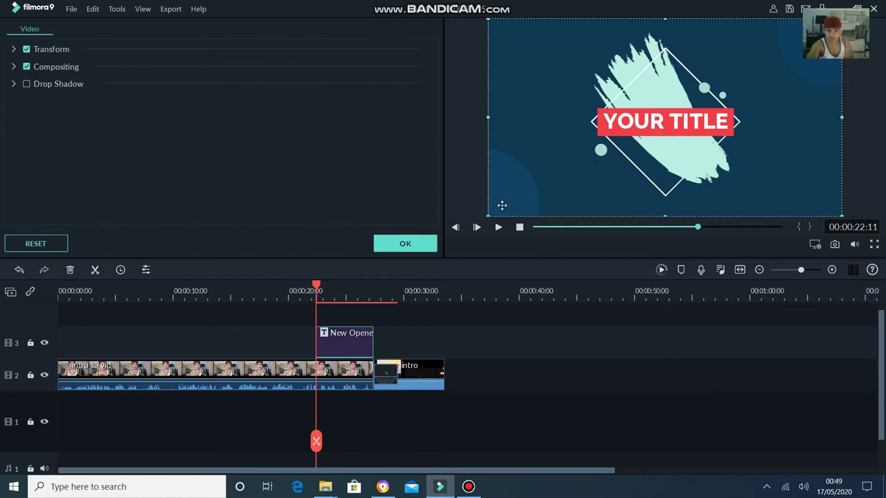
pyautogui.moveTo(509, 203); pyautogui.dragTo(528, 57)
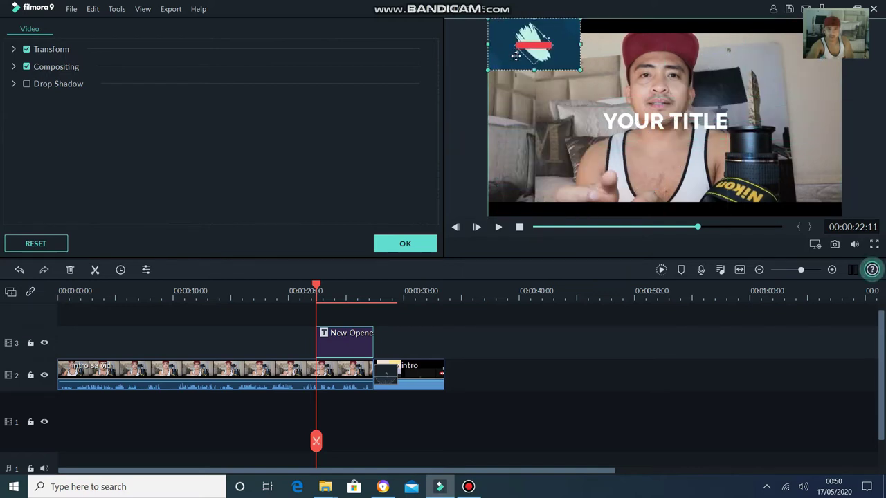
pyautogui.moveTo(720, 67); pyautogui.dragTo(522, 187)
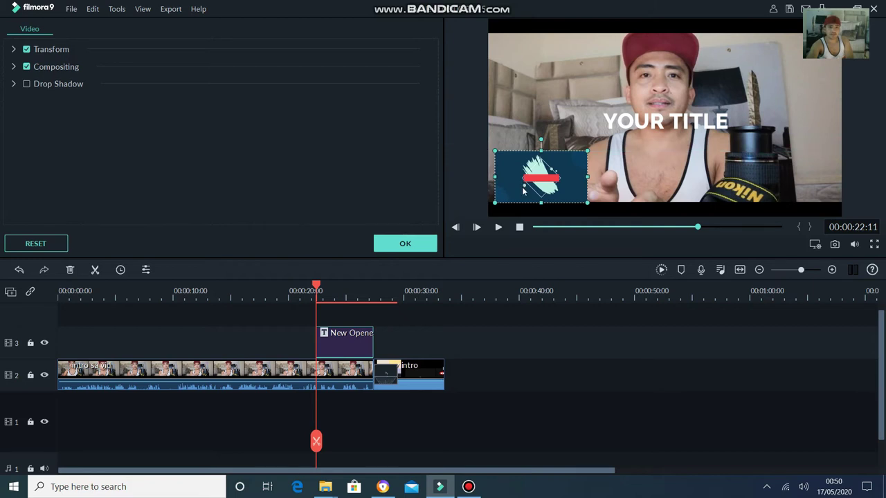
# Step: Scale down the YOUR TITLE text, place it over the small graphic's red bar, and replace it with the channel name
pyautogui.click(658, 122)
pyautogui.moveTo(727, 135); pyautogui.dragTo(539, 178)
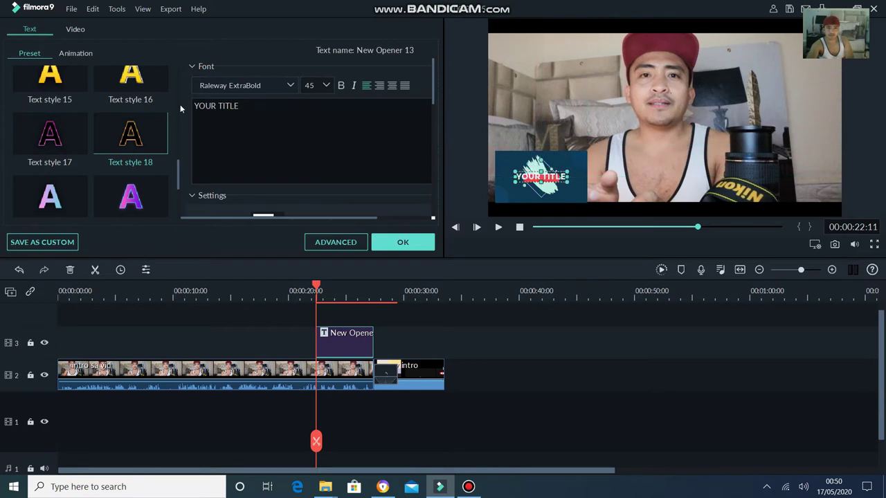
pyautogui.moveTo(193, 105); pyautogui.dragTo(415, 121)
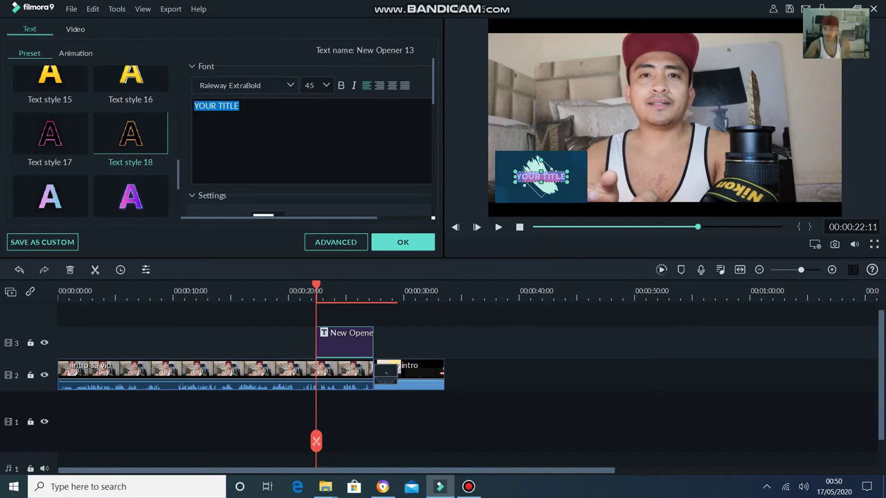
pyautogui.write('JERRY')
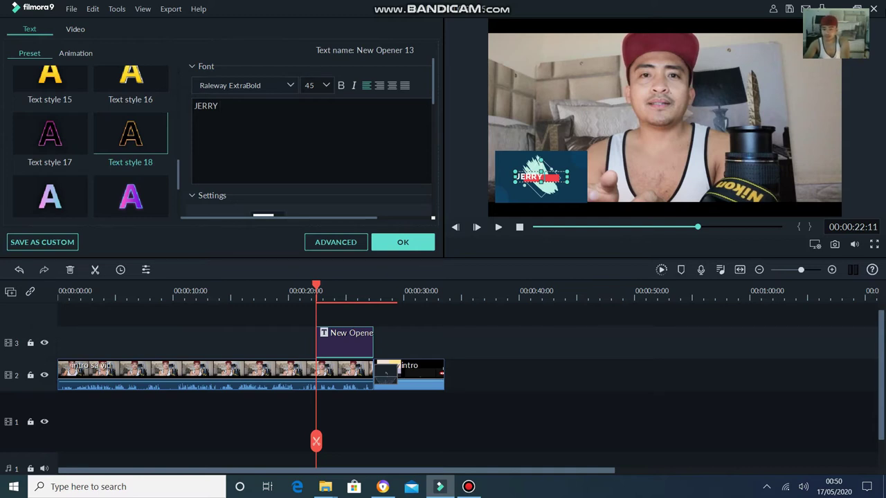
pyautogui.write(' JAO TV')
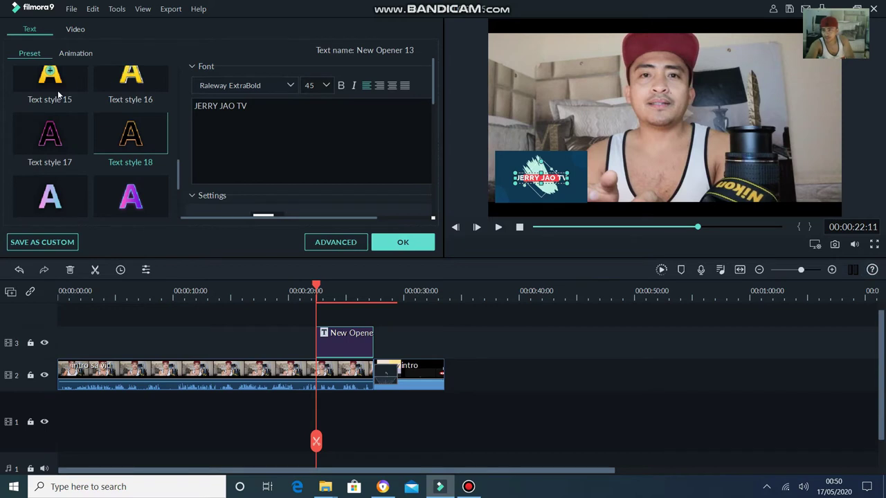
# Step: Try several preset text styles on the channel name, apply Text style 18, and confirm the title edits
pyautogui.scroll(5, 49, 104)
pyautogui.click(131, 100)
pyautogui.click(132, 159)
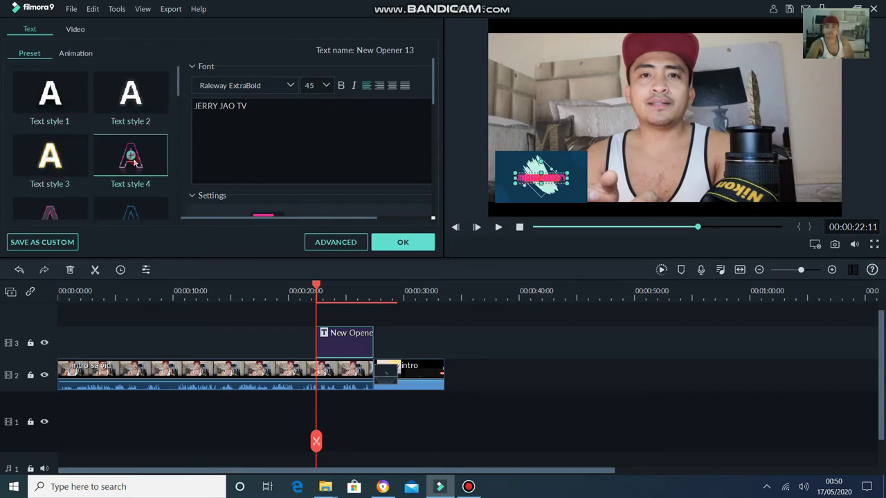
pyautogui.scroll(-3, 131, 160)
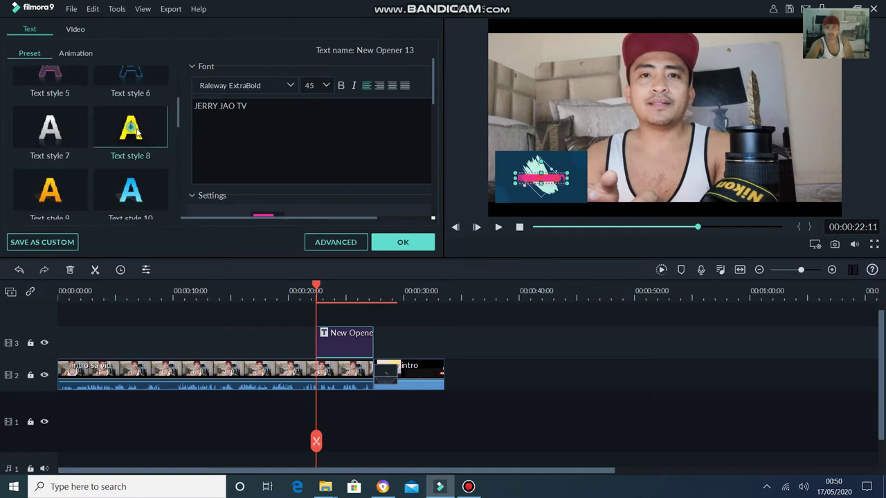
pyautogui.click(153, 141)
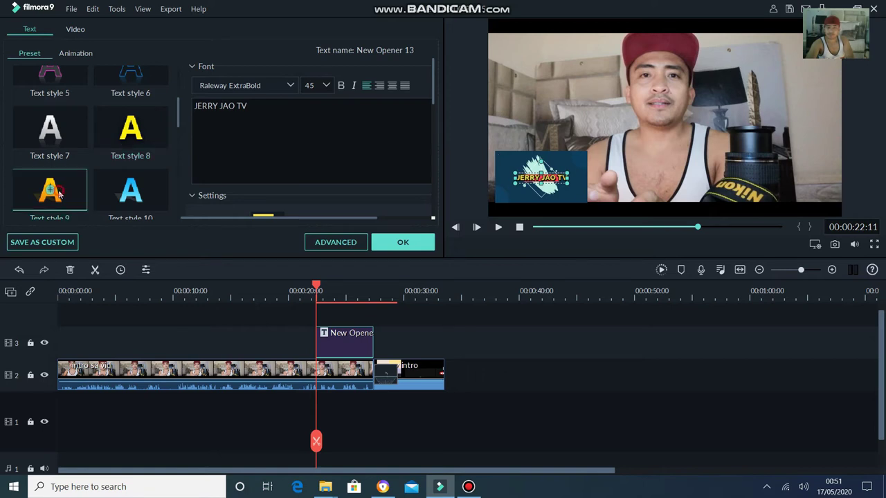
pyautogui.scroll(-5, 131, 190)
pyautogui.click(139, 134)
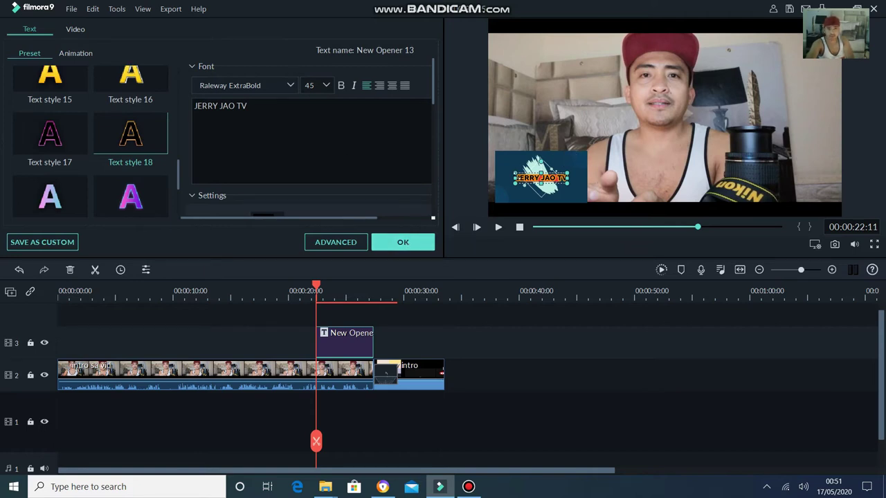
pyautogui.click(402, 243)
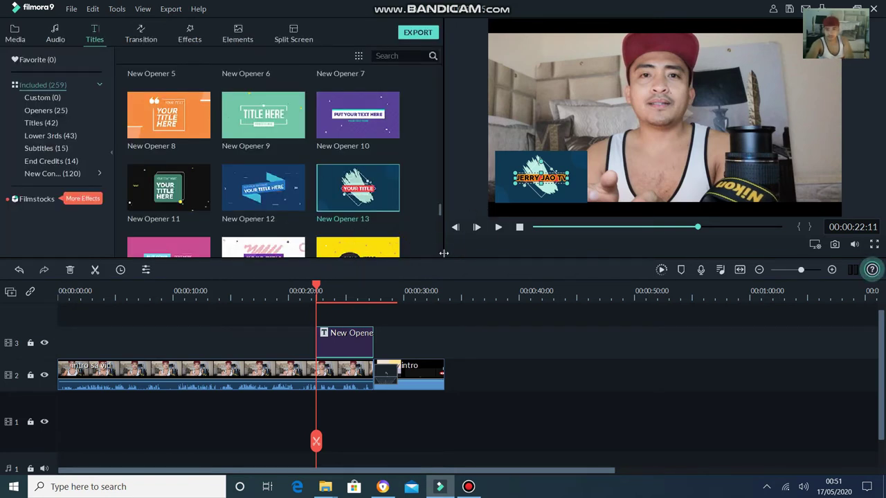
# Step: Play back the edited title over the video and return the playhead to about 00:00:22:16, near the title's start
pyautogui.click(499, 227)
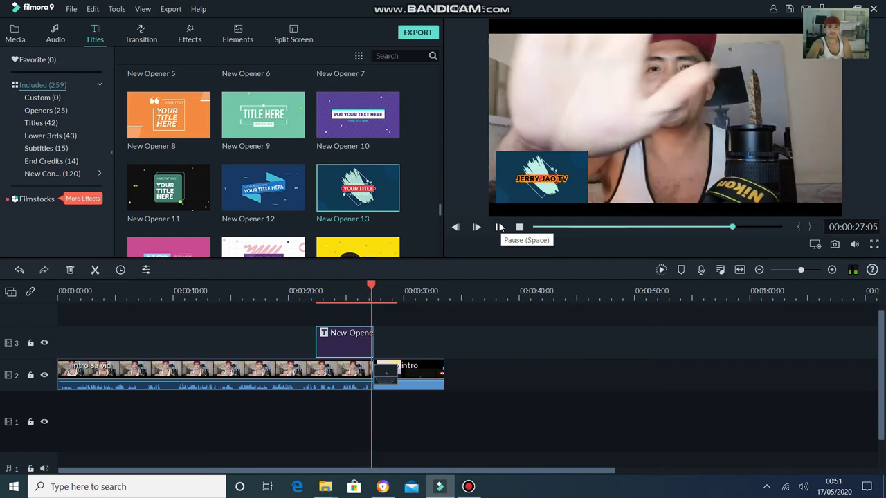
pyautogui.click(499, 227)
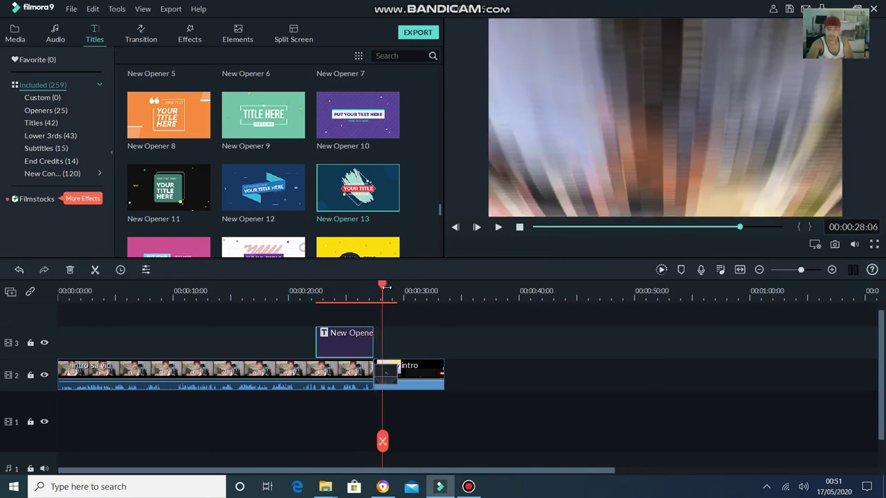
pyautogui.moveTo(377, 284)
pyautogui.mouseDown()
pyautogui.moveTo(330, 288)
pyautogui.moveTo(366, 289)
pyautogui.mouseUp()
pyautogui.click(333, 294)
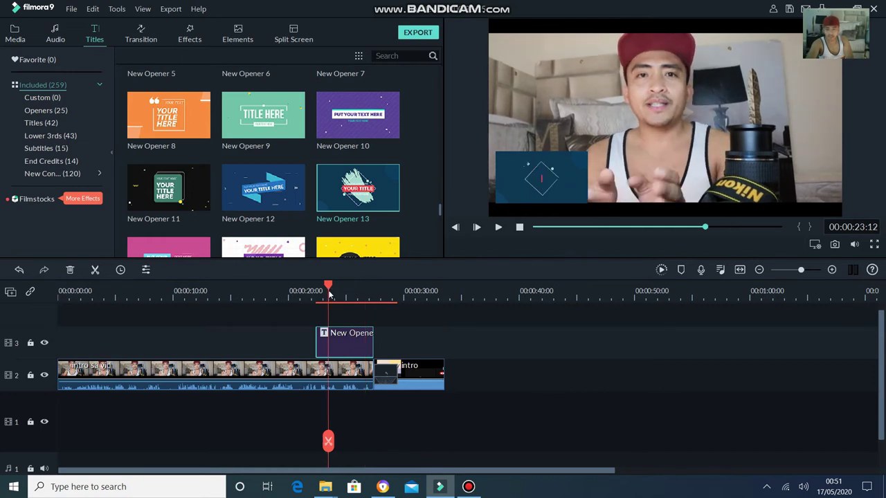
pyautogui.click(324, 297)
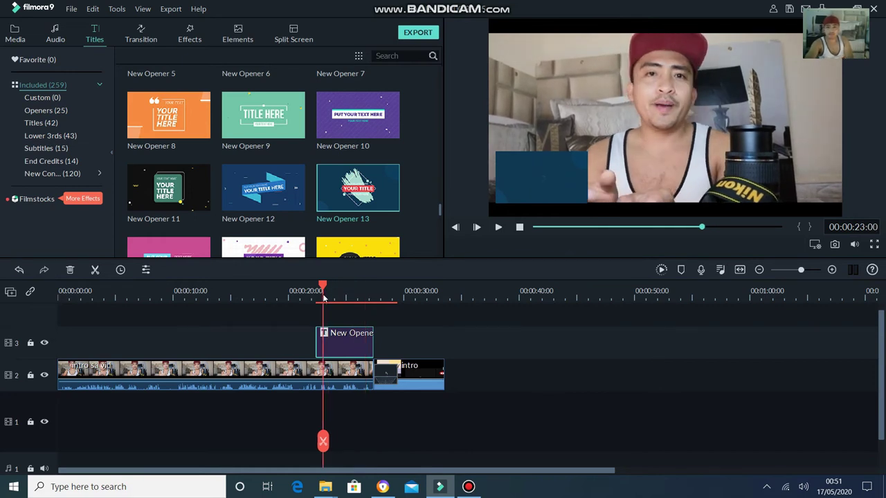
pyautogui.click(320, 296)
pyautogui.click(318, 295)
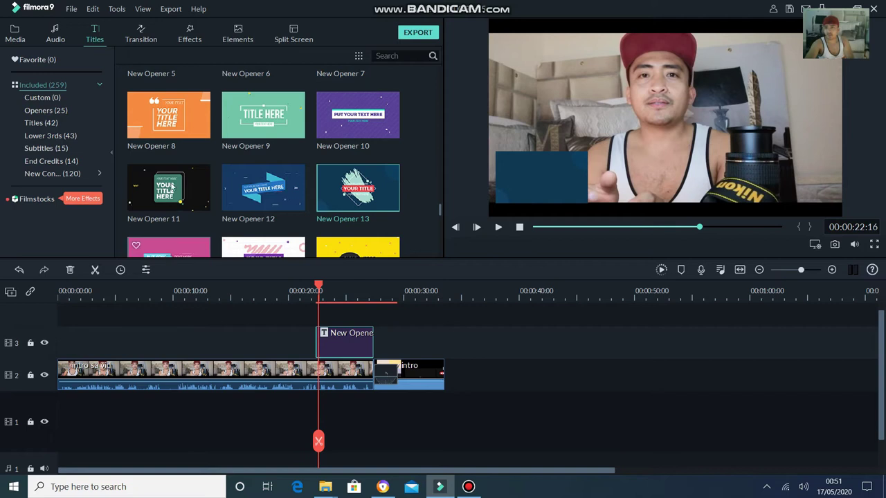
pyautogui.click(16, 34)
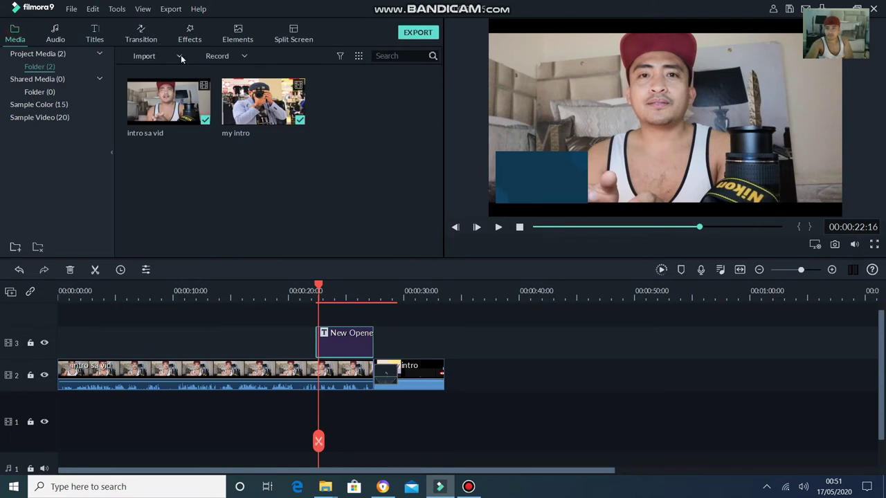
pyautogui.click(179, 56)
pyautogui.click(170, 83)
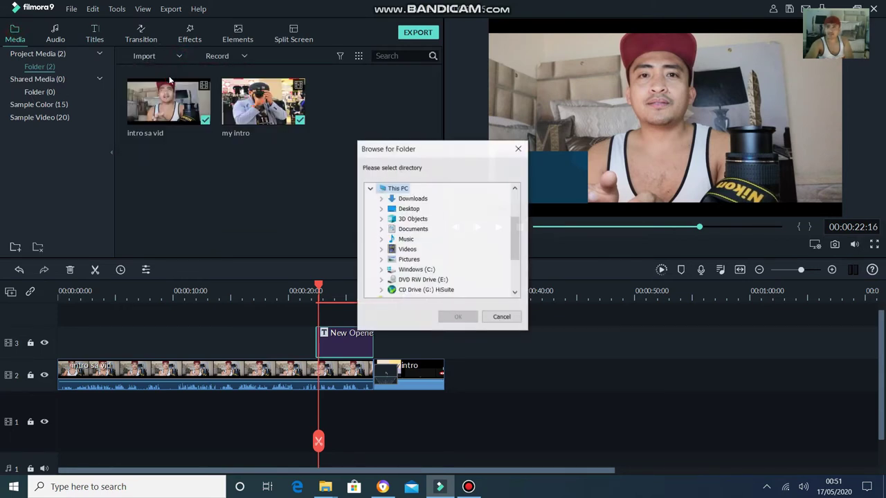
pyautogui.click(518, 146)
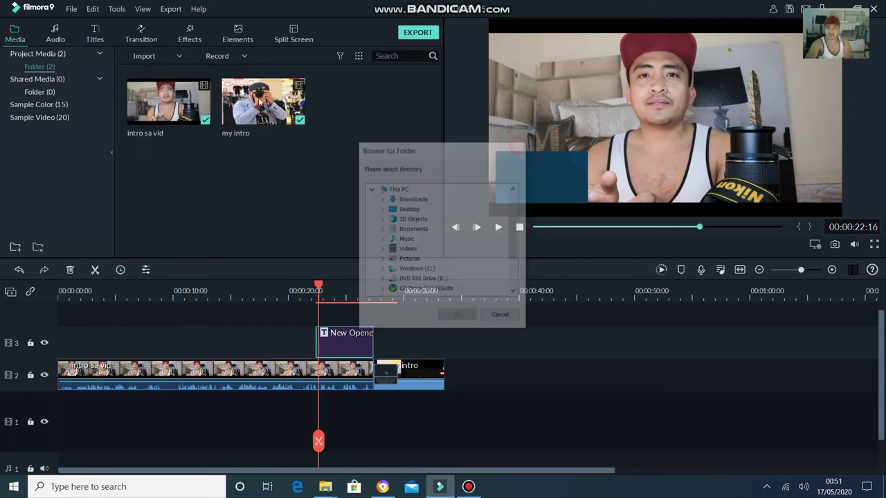
# Step: Start a media import and browse the folders on the Windows (C:) drive
pyautogui.doubleClick(170, 70)
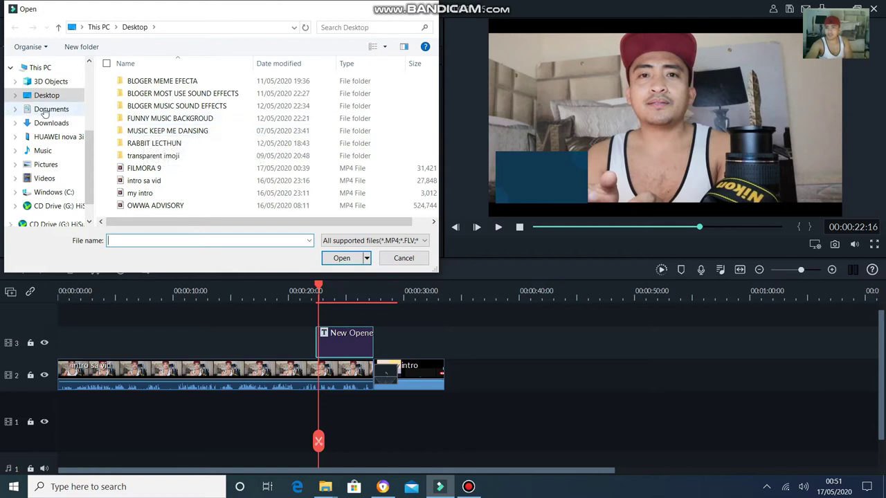
pyautogui.scroll(-1, 61, 188)
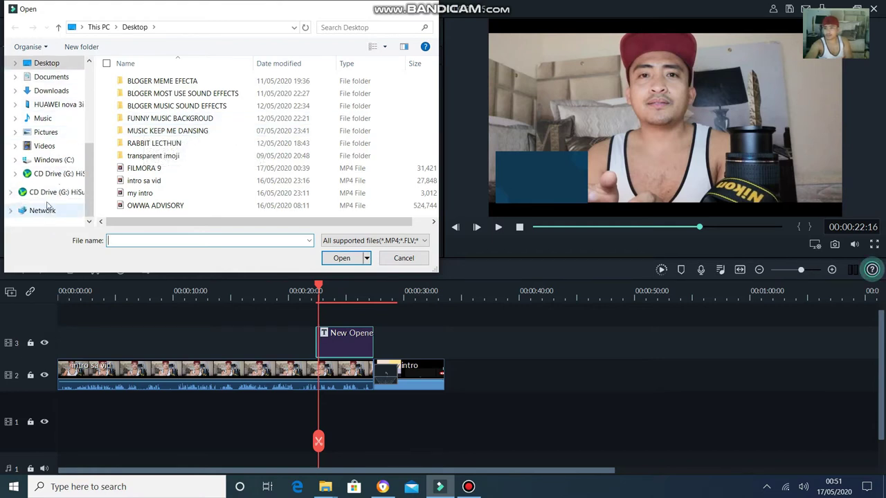
pyautogui.click(52, 160)
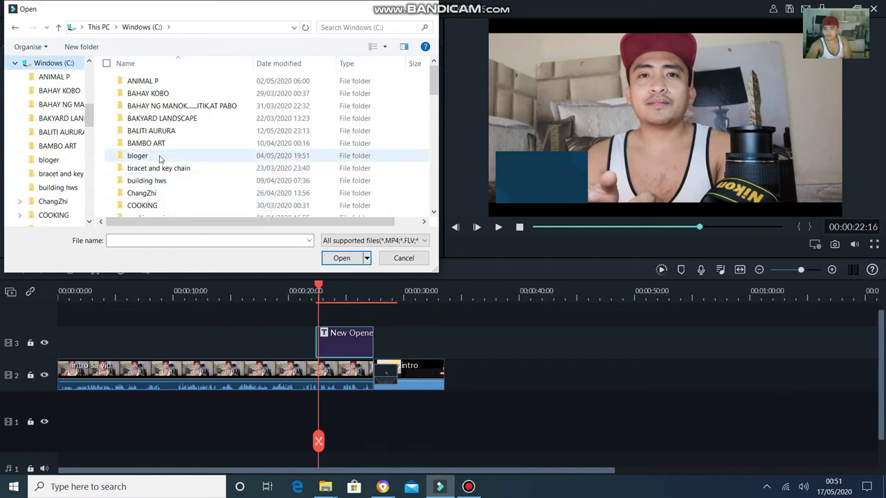
pyautogui.scroll(-1, 178, 162)
pyautogui.scroll(-1, 181, 165)
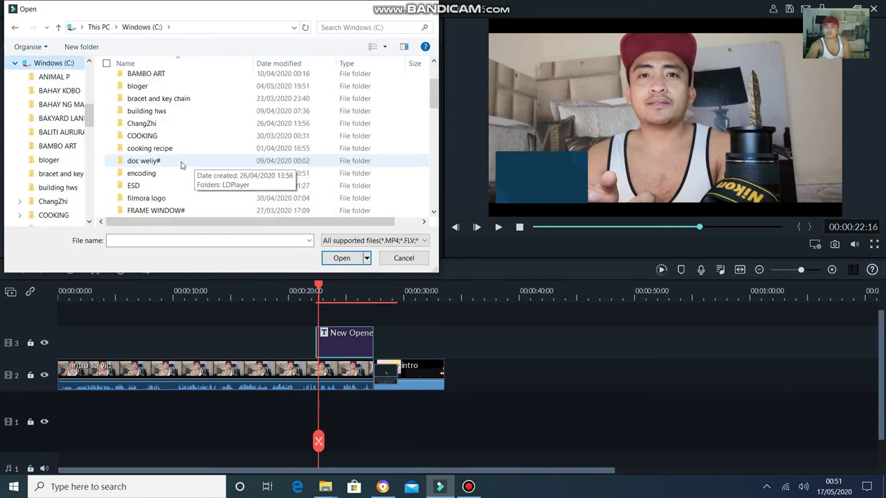
pyautogui.scroll(-2, 182, 164)
pyautogui.scroll(-1, 176, 153)
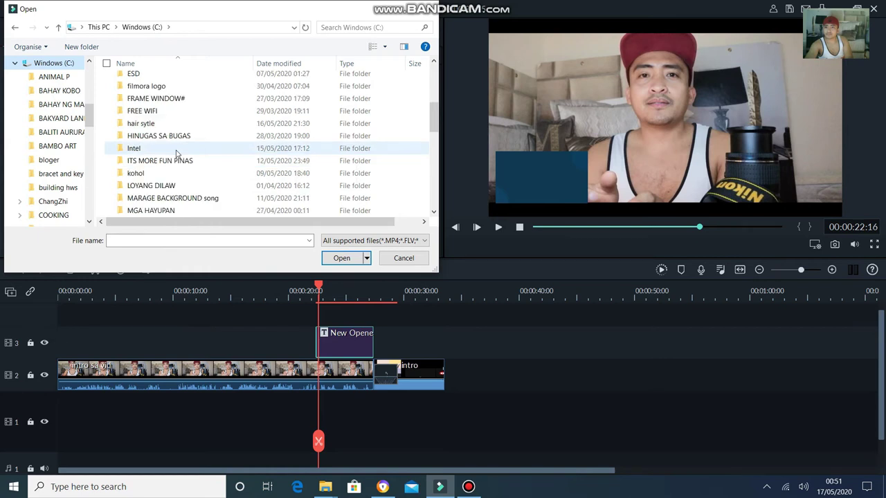
pyautogui.scroll(3, 177, 154)
pyautogui.scroll(2, 169, 159)
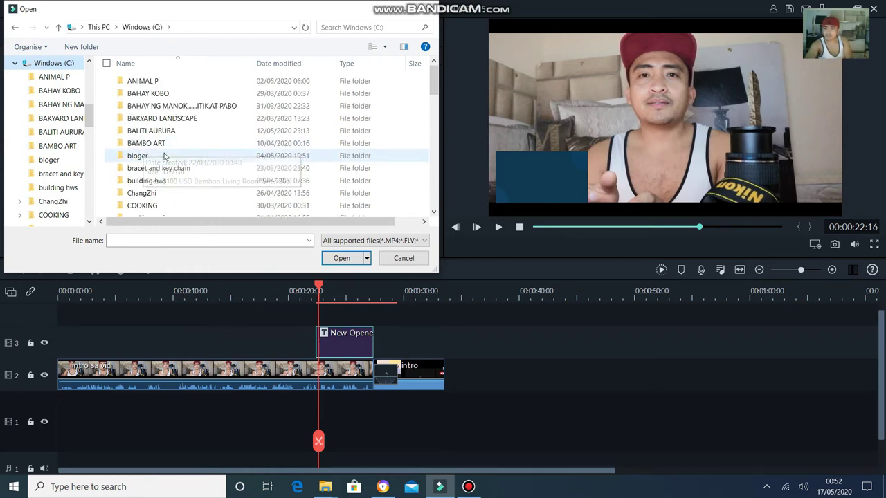
# Step: Look through the bloger and filmora logo folders on the C: drive for media to import
pyautogui.click(153, 158)
pyautogui.doubleClick(152, 157)
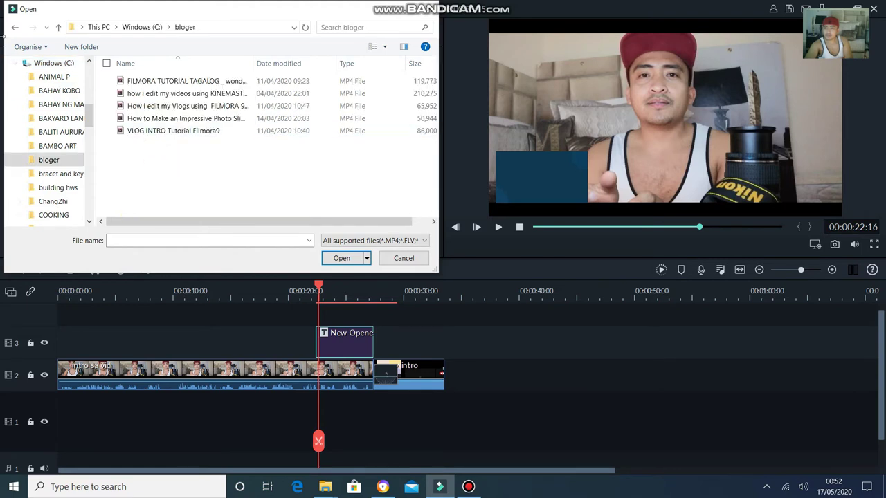
pyautogui.click(15, 28)
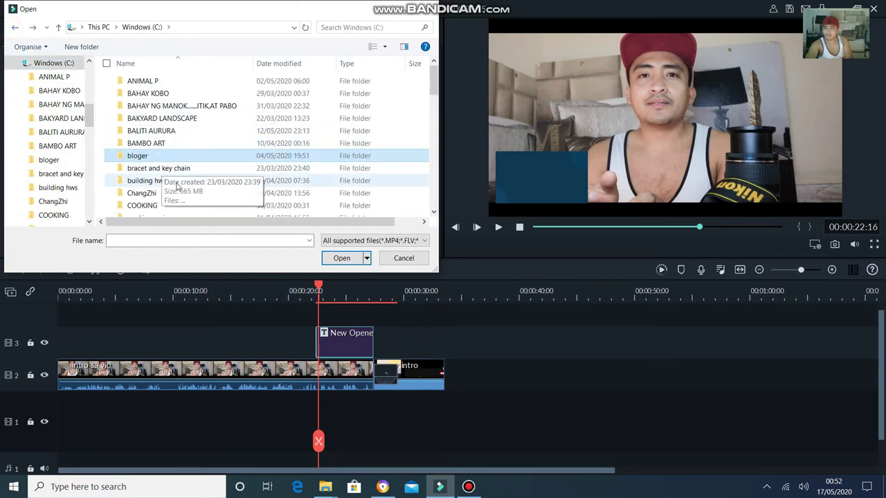
pyautogui.scroll(-1, 176, 186)
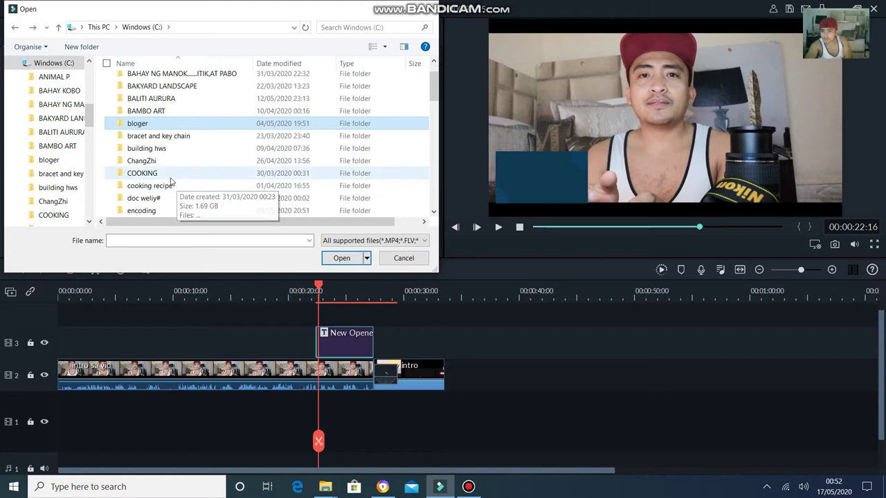
pyautogui.scroll(-3, 176, 185)
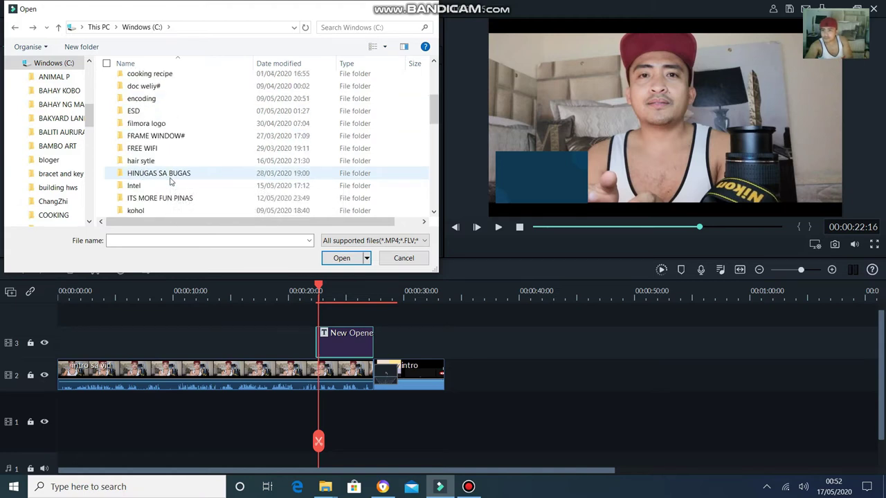
pyautogui.scroll(1, 176, 180)
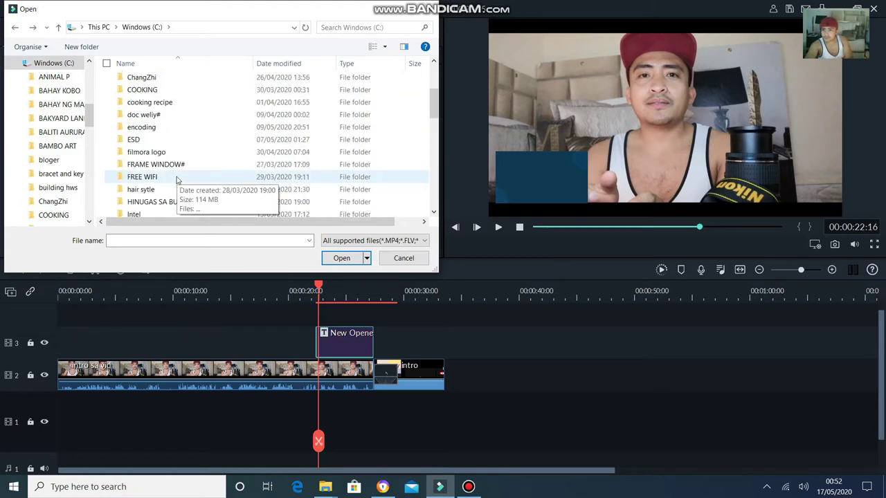
pyautogui.scroll(1, 177, 180)
pyautogui.scroll(2, 171, 123)
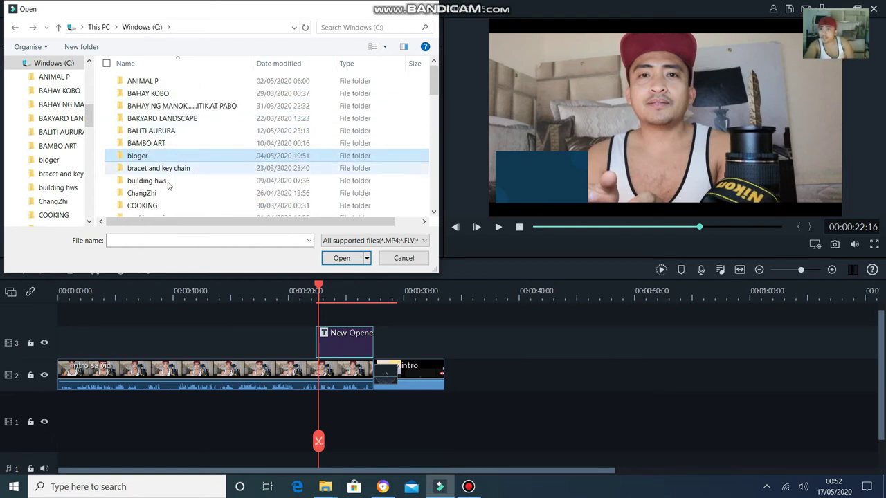
pyautogui.scroll(-2, 181, 137)
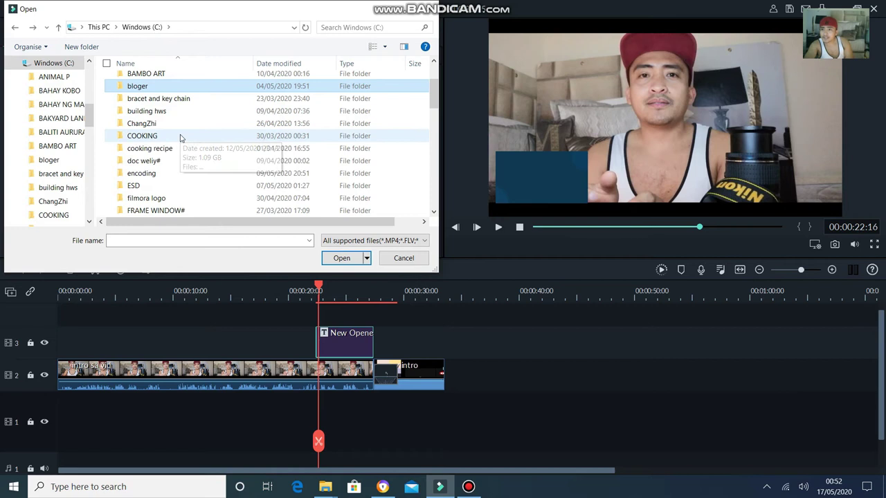
pyautogui.scroll(-1, 180, 138)
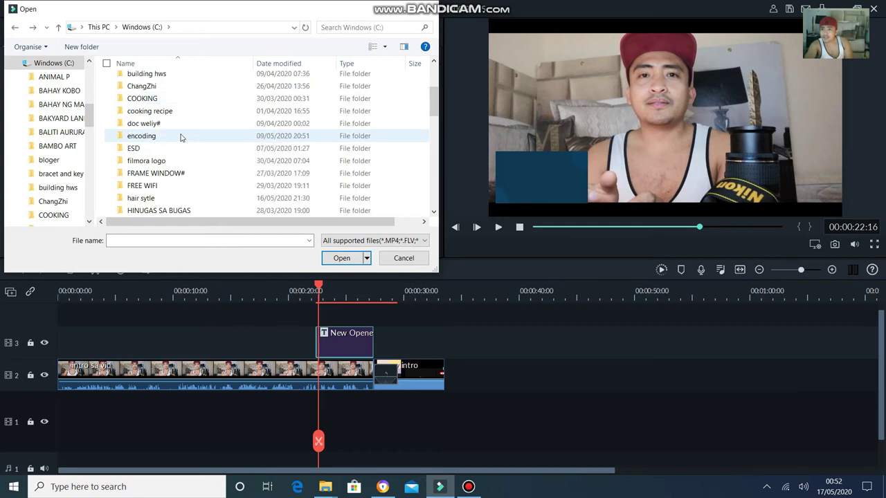
pyautogui.doubleClick(161, 162)
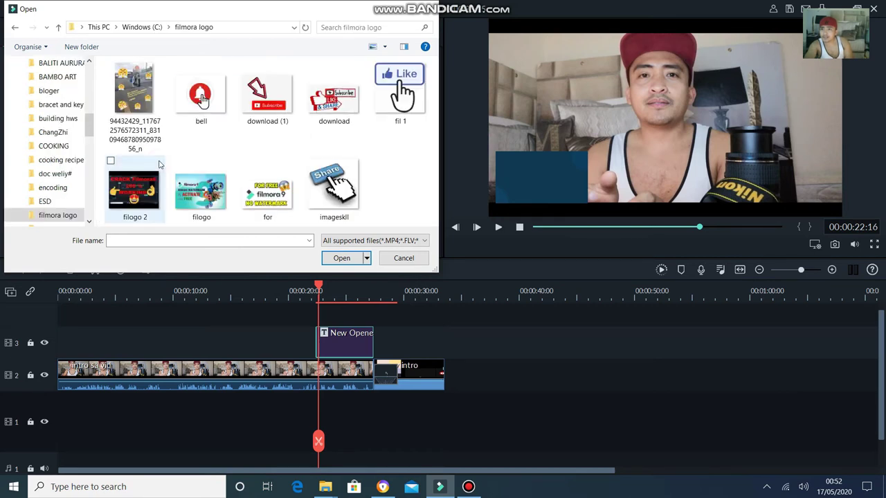
pyautogui.click(15, 27)
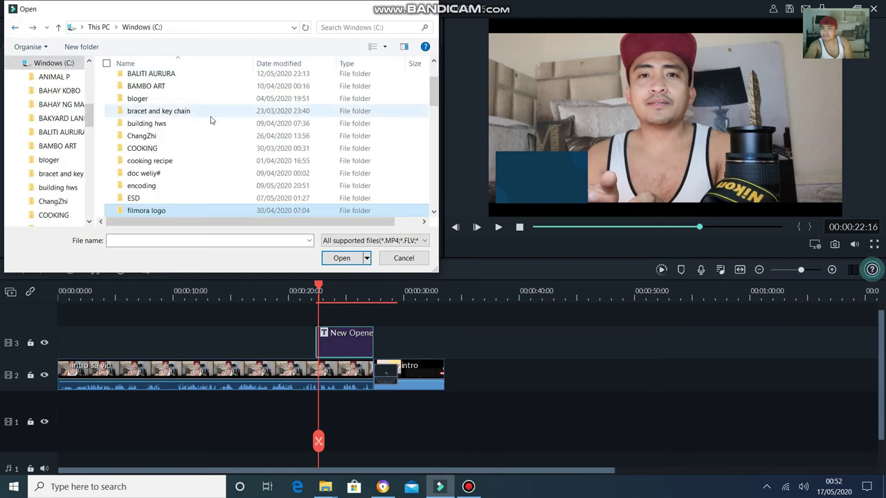
# Step: Import the Subscribe_Button_And_Bell_Animation video from the MY VLOGS VEDIO folder on the C: drive
pyautogui.scroll(-1, 173, 138)
pyautogui.scroll(-1, 168, 168)
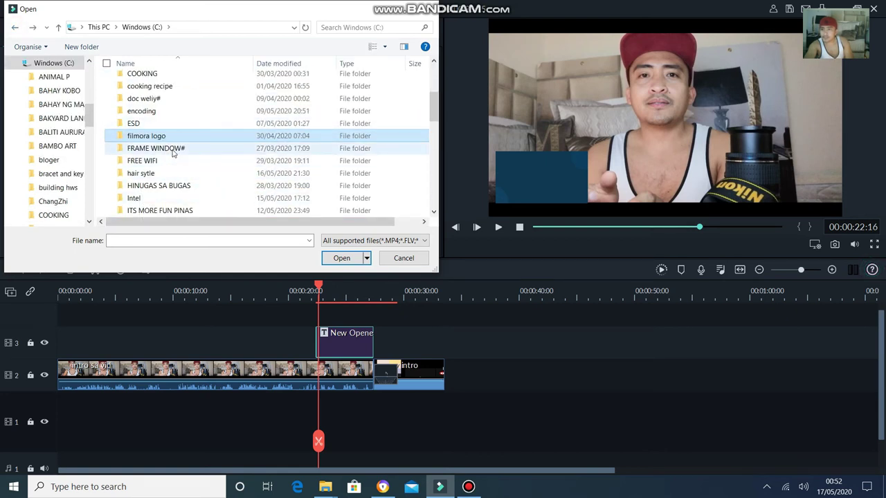
pyautogui.scroll(-1, 208, 153)
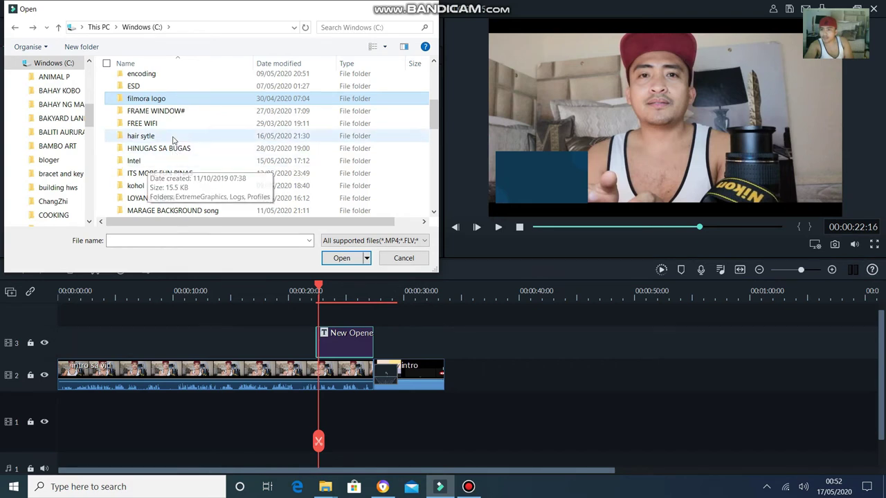
pyautogui.scroll(-1, 179, 152)
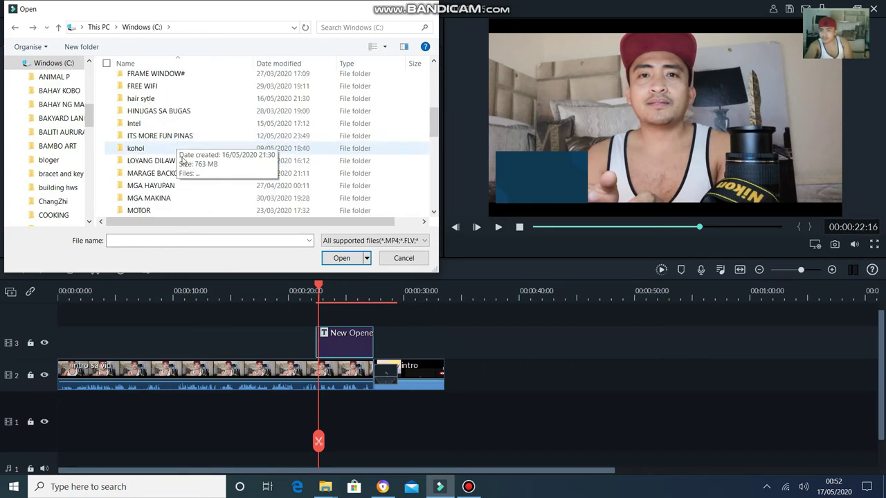
pyautogui.scroll(-1, 179, 180)
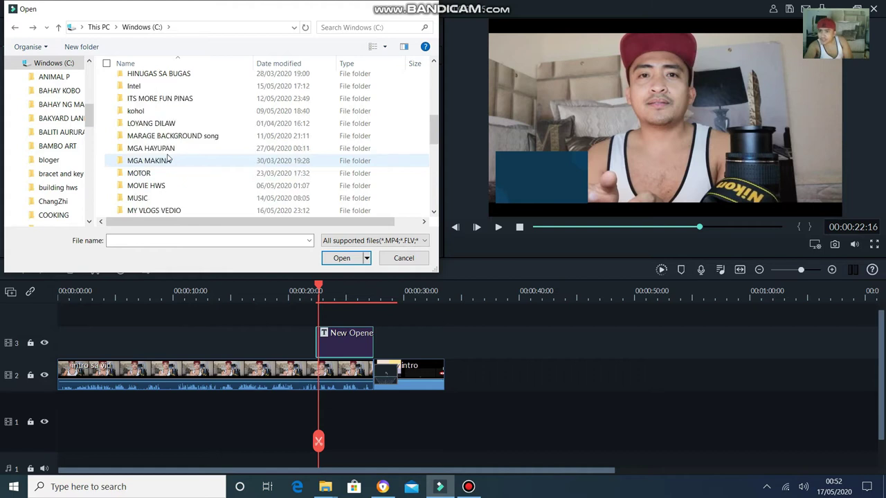
pyautogui.doubleClick(159, 210)
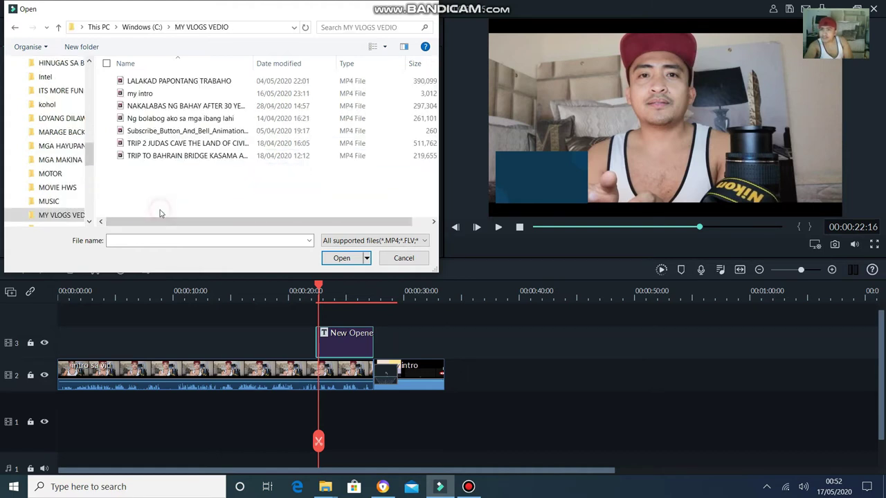
pyautogui.click(156, 131)
pyautogui.click(352, 257)
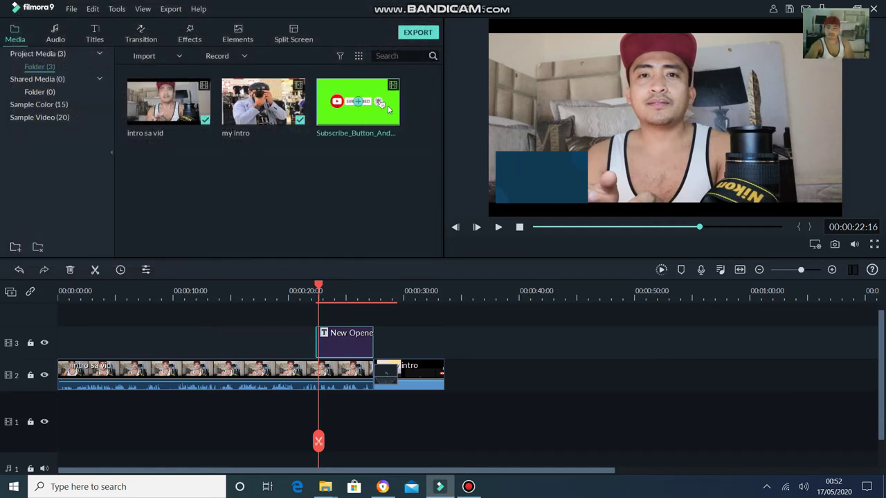
# Step: Preview the imported subscribe animation and place it on video track 3 directly after the title
pyautogui.doubleClick(386, 104)
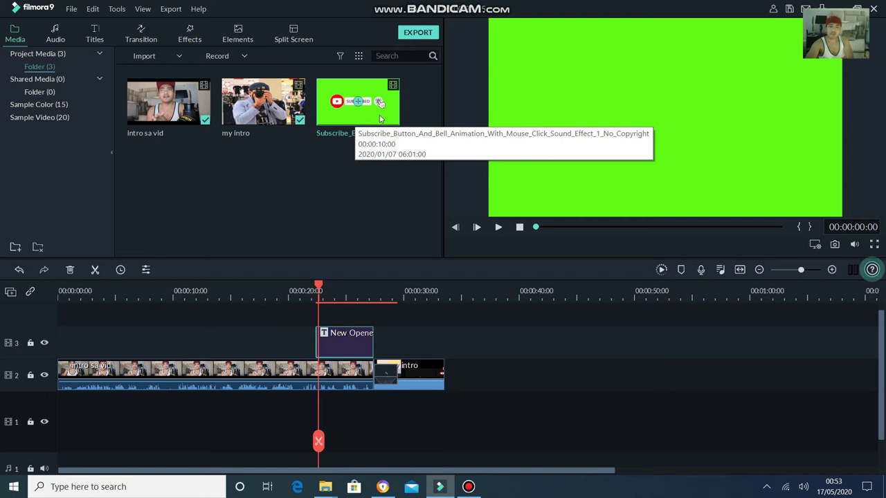
pyautogui.moveTo(379, 115)
pyautogui.mouseDown()
pyautogui.moveTo(402, 326)
pyautogui.moveTo(379, 341)
pyautogui.moveTo(393, 306)
pyautogui.moveTo(285, 335)
pyautogui.moveTo(204, 339)
pyautogui.moveTo(378, 350)
pyautogui.mouseUp()
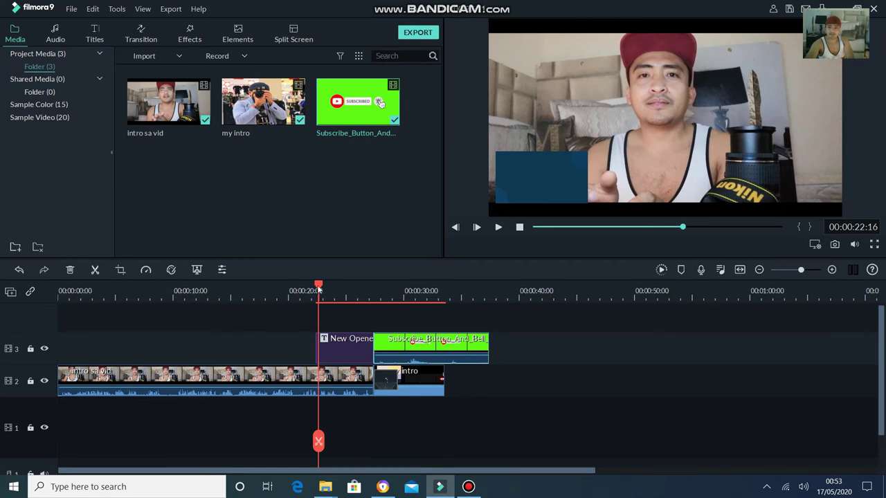
# Step: Play back the subscribe animation from about 00:00:27:06 and return the playhead to before the clip
pyautogui.moveTo(320, 285); pyautogui.dragTo(371, 291)
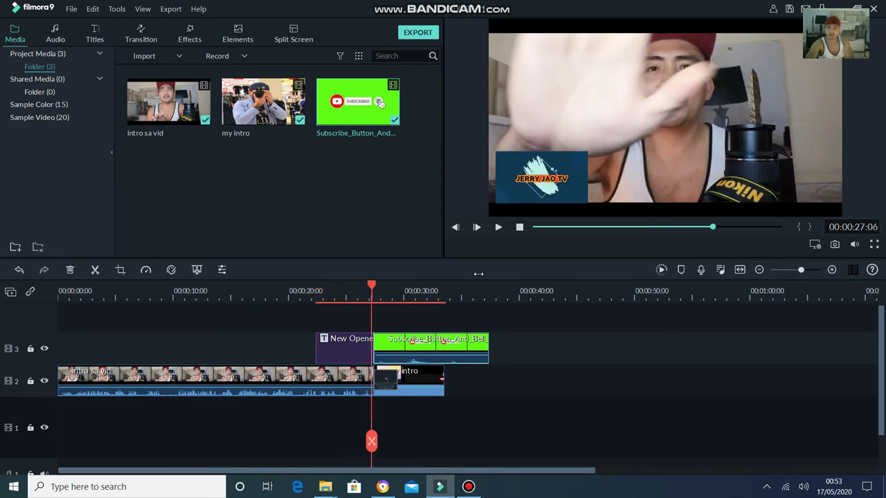
pyautogui.click(498, 226)
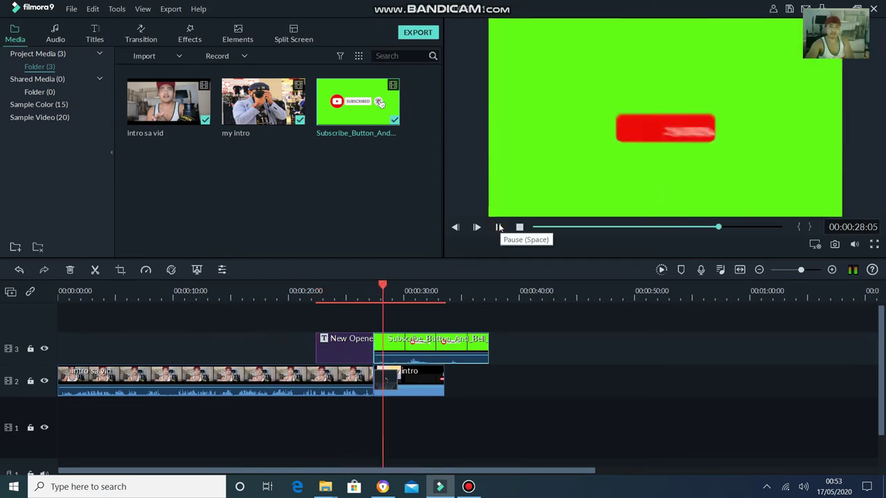
pyautogui.click(408, 349)
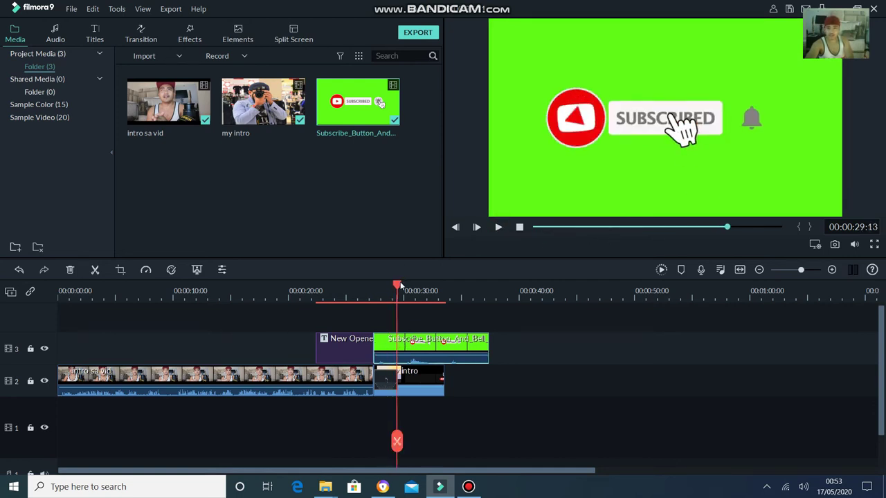
pyautogui.moveTo(399, 286); pyautogui.dragTo(377, 286)
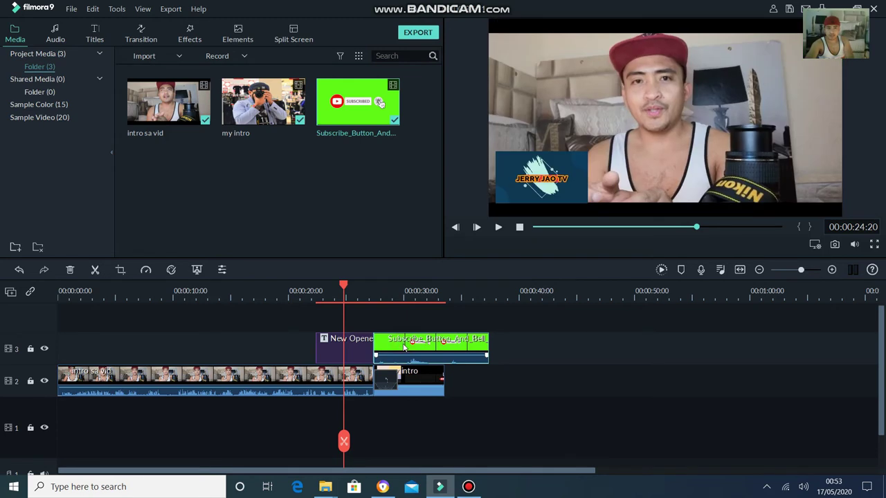
# Step: Shrink the subscribe animation to just under half the frame width, place it near the picture's centre, and preview it
pyautogui.doubleClick(405, 348)
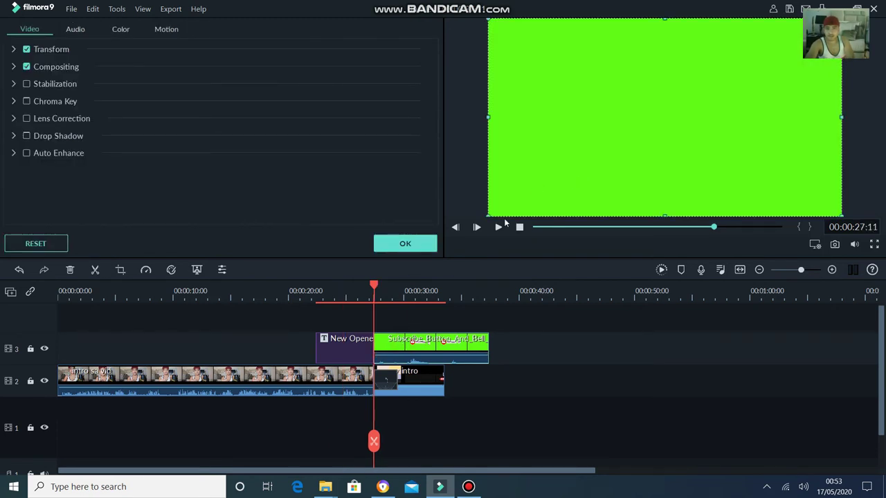
pyautogui.moveTo(501, 206); pyautogui.dragTo(721, 109)
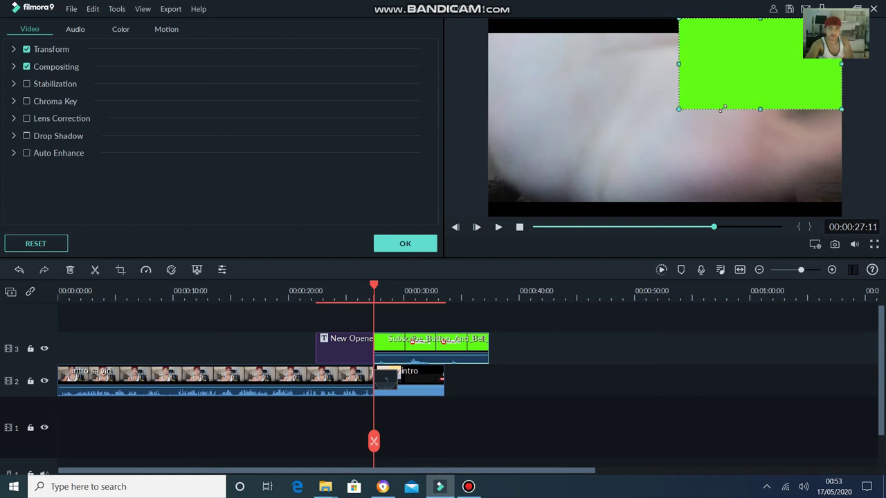
pyautogui.moveTo(678, 137); pyautogui.dragTo(571, 211)
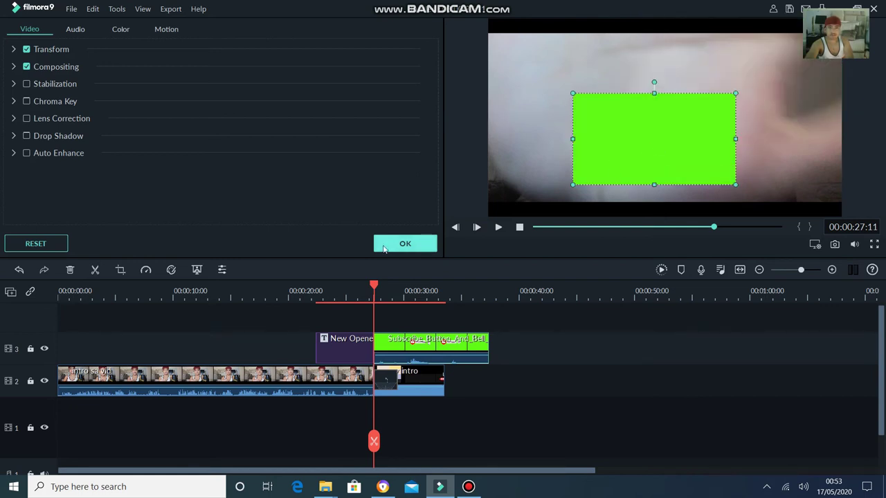
pyautogui.click(499, 227)
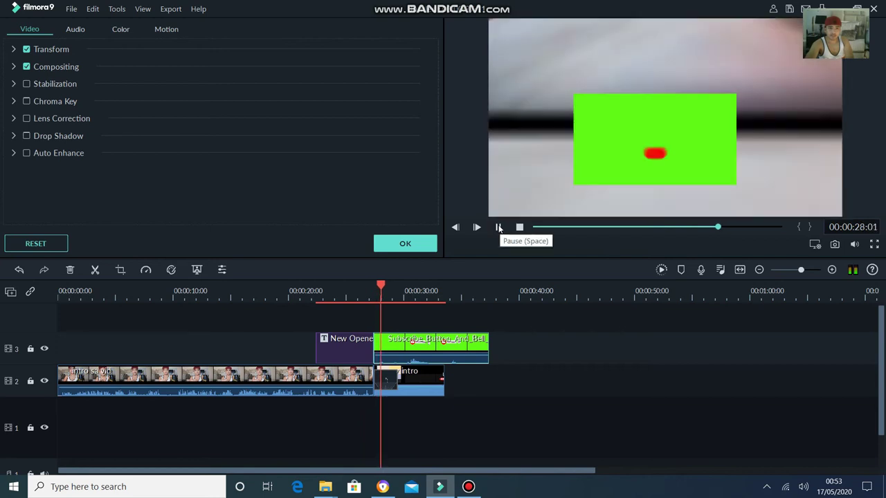
pyautogui.click(499, 227)
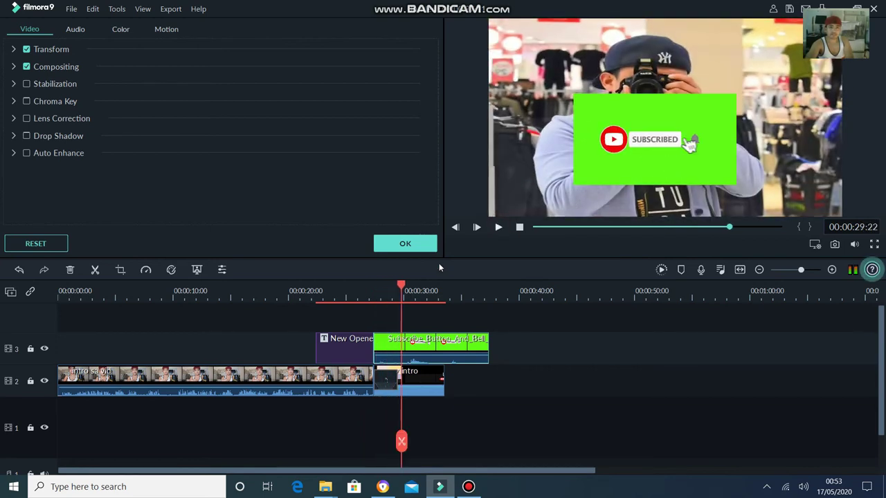
# Step: Move the subscribe animation to video track 4 with its start aligned to the title, and play back from about 00:00:18:22
pyautogui.click(275, 291)
pyautogui.moveTo(418, 349); pyautogui.dragTo(378, 308)
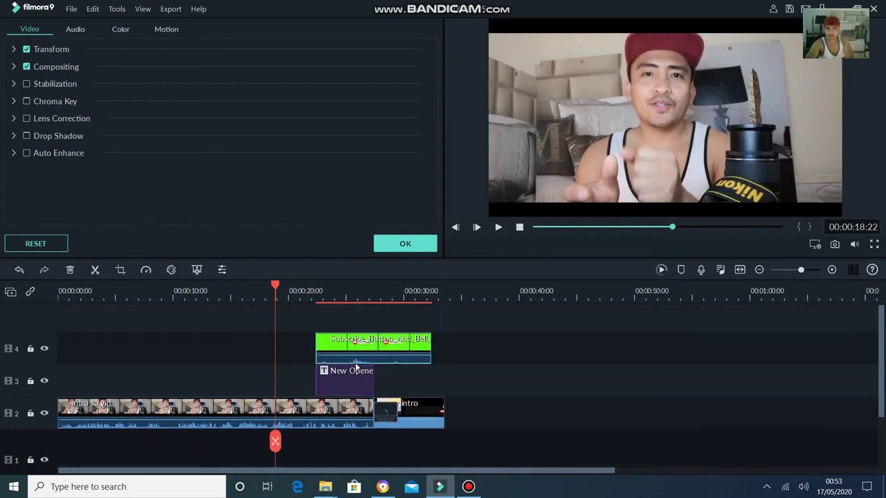
pyautogui.click(498, 227)
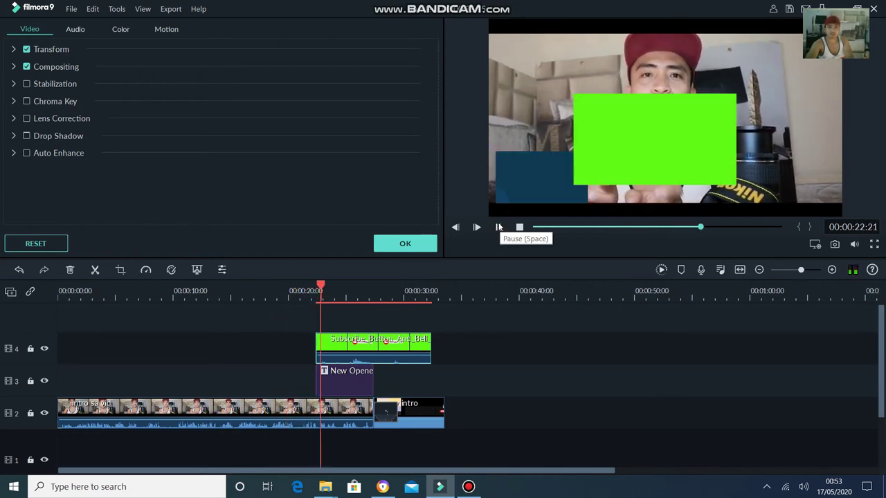
# Step: Shrink the subscribe animation to under a third of the picture width, place it directly above the channel-name title, and preview to about 00:00:24:15
pyautogui.click(498, 227)
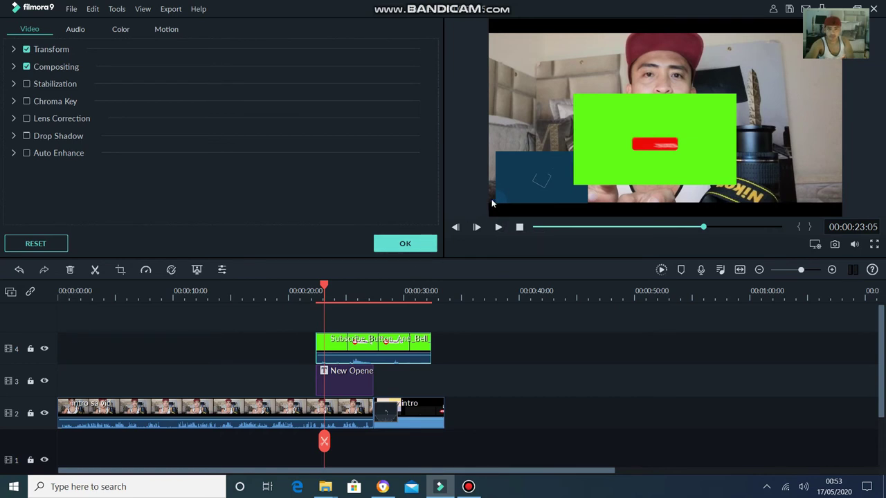
pyautogui.click(593, 172)
pyautogui.moveTo(574, 184); pyautogui.dragTo(511, 150)
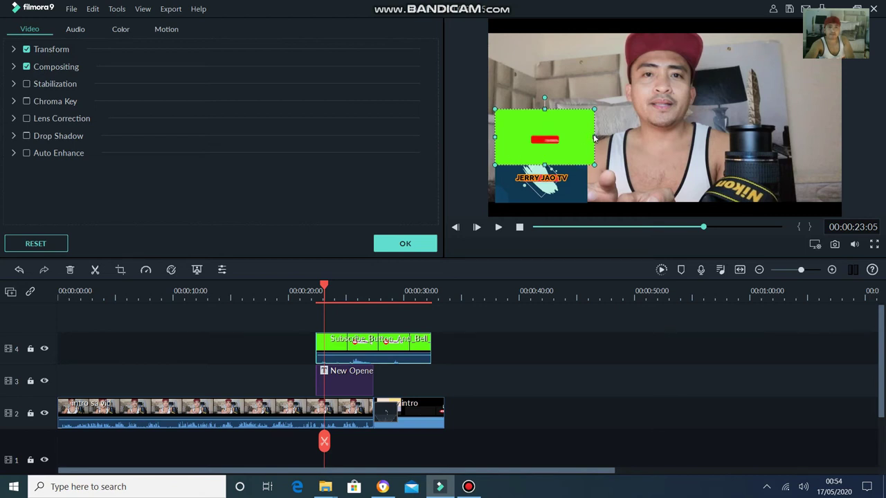
pyautogui.moveTo(594, 138)
pyautogui.mouseDown()
pyautogui.moveTo(662, 137)
pyautogui.moveTo(597, 138)
pyautogui.mouseUp()
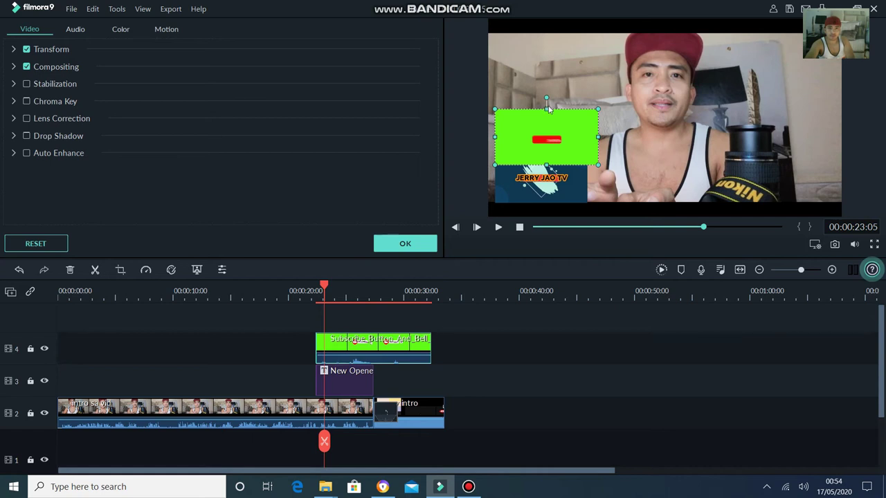
pyautogui.click(497, 227)
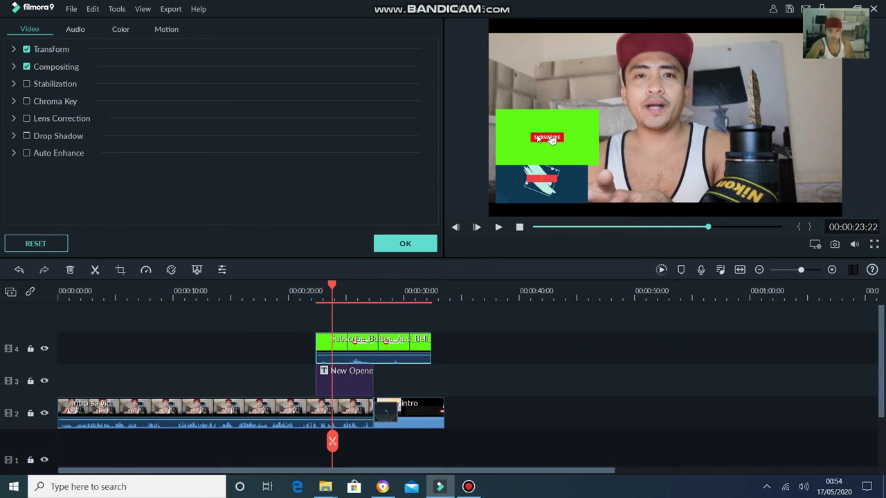
pyautogui.click(493, 229)
pyautogui.click(498, 227)
# Step: Enable Chroma Key on the subscribe animation on track 4 to remove its green background
pyautogui.click(351, 353)
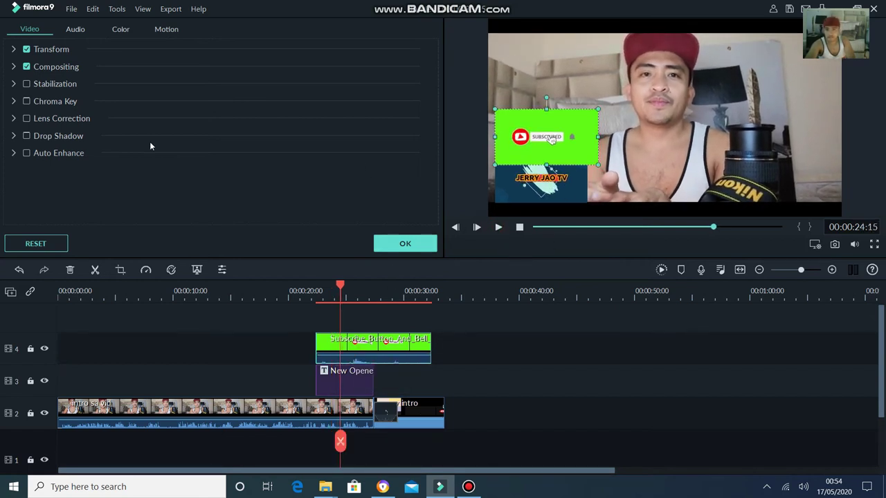
pyautogui.click(50, 68)
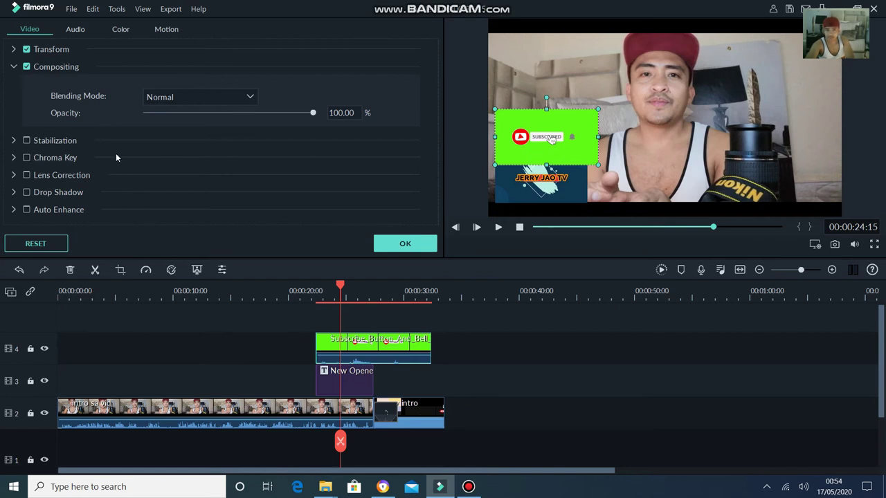
pyautogui.click(27, 158)
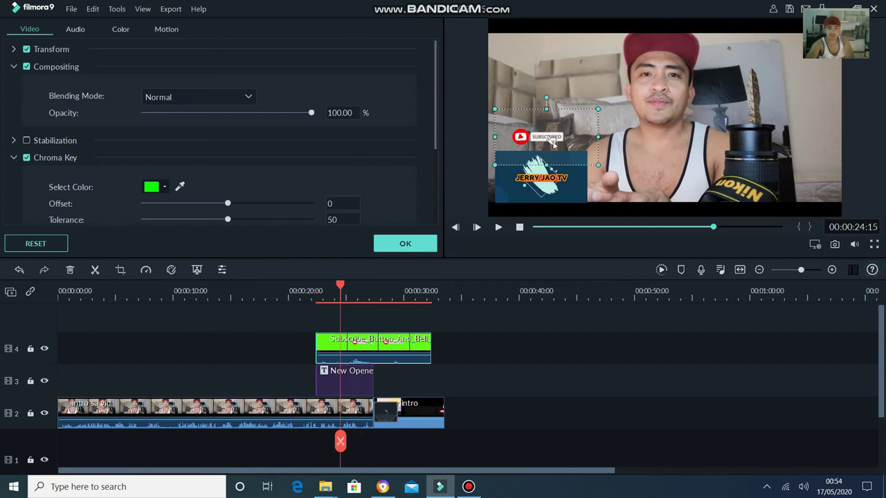
# Step: Move the subscribe button over the lower part of the channel-name title, apply the clip settings, and play back to about 00:00:28:14
pyautogui.moveTo(564, 123); pyautogui.dragTo(563, 182)
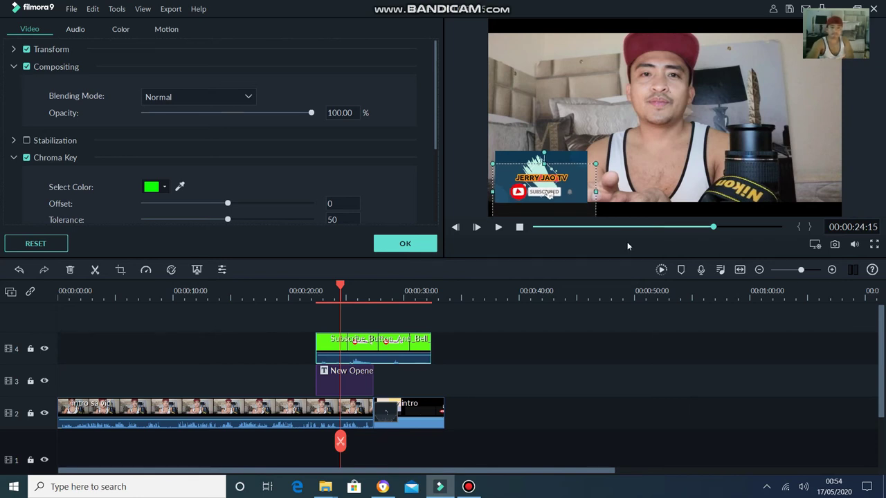
pyautogui.click(406, 244)
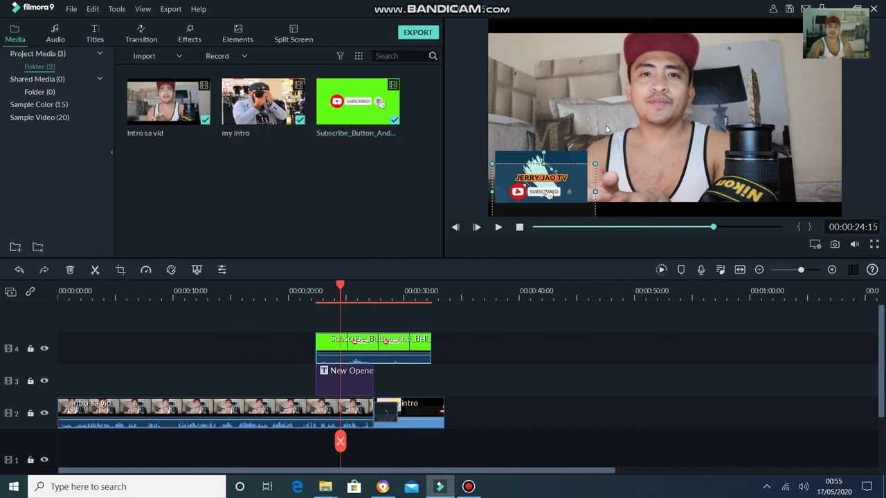
pyautogui.click(498, 229)
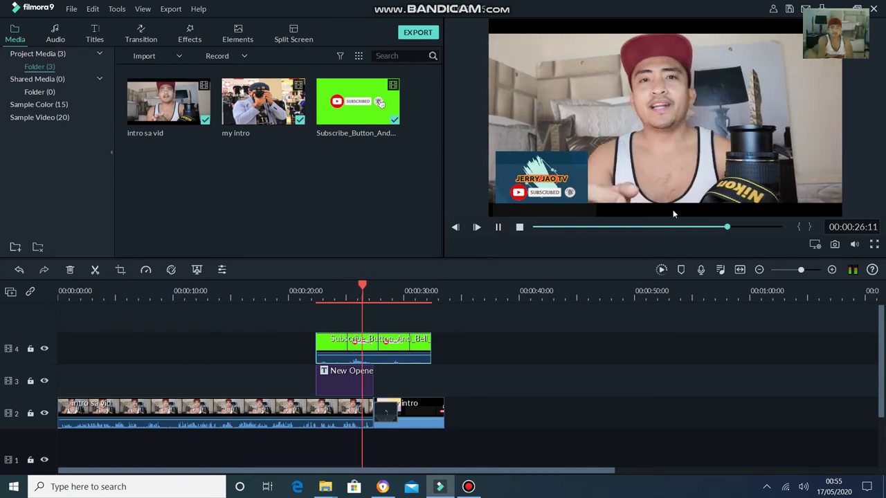
pyautogui.click(497, 229)
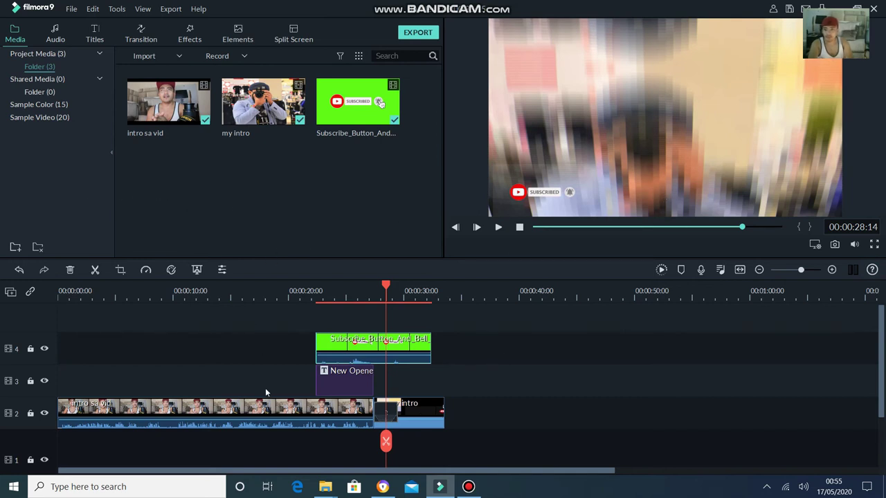
# Step: Import the Syn Cole Music Keeps Me Dancing song from the desktop folder MUSIC KEEP ME DANSING and place it at the start of audio track 1
pyautogui.scroll(-1, 263, 392)
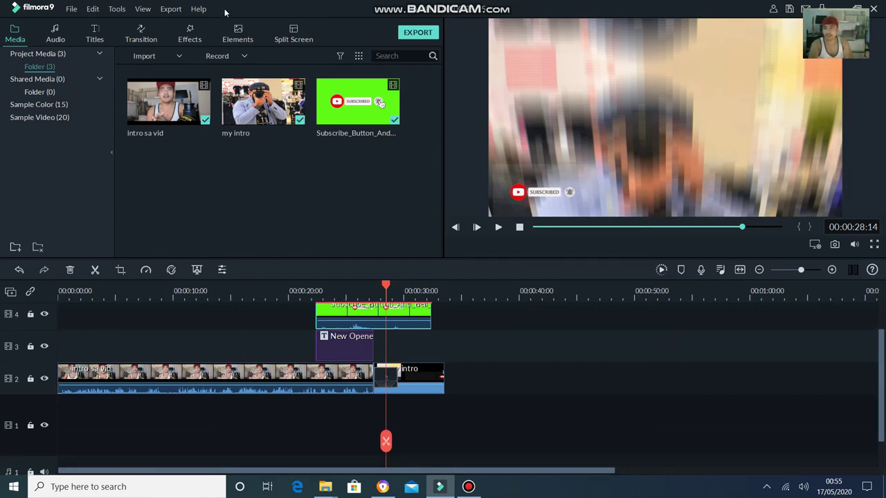
pyautogui.click(180, 57)
pyautogui.click(182, 69)
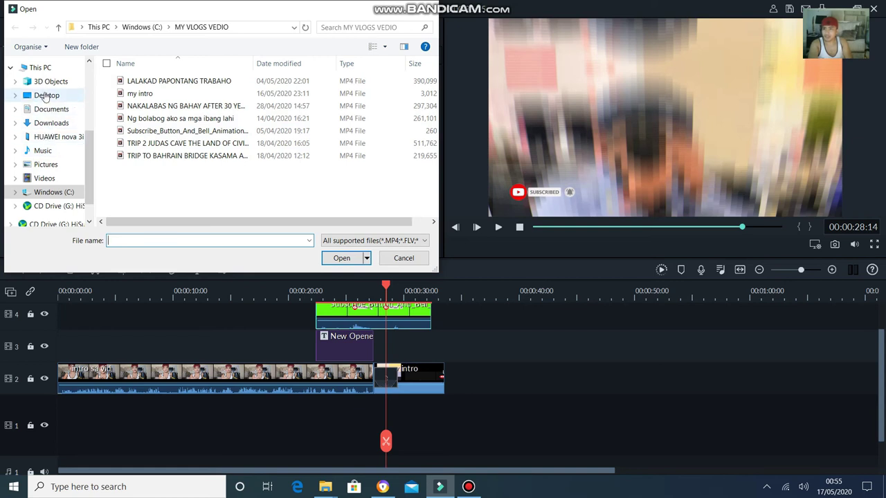
pyautogui.click(45, 96)
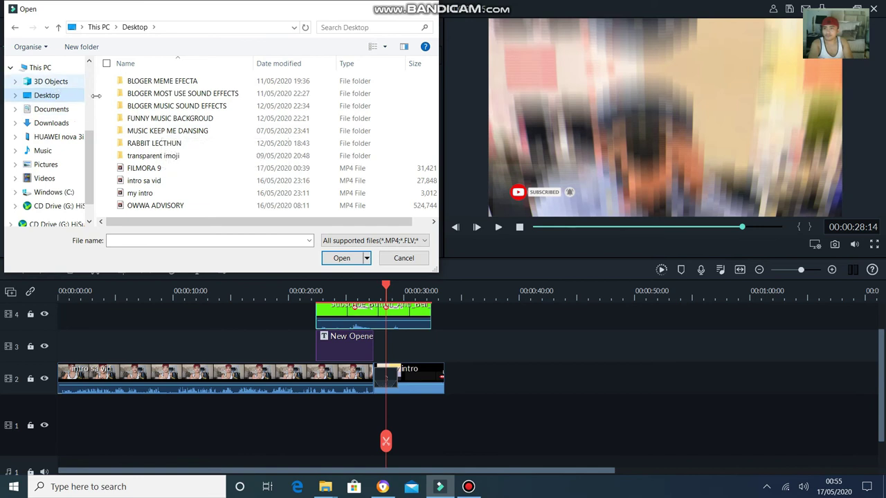
pyautogui.click(168, 133)
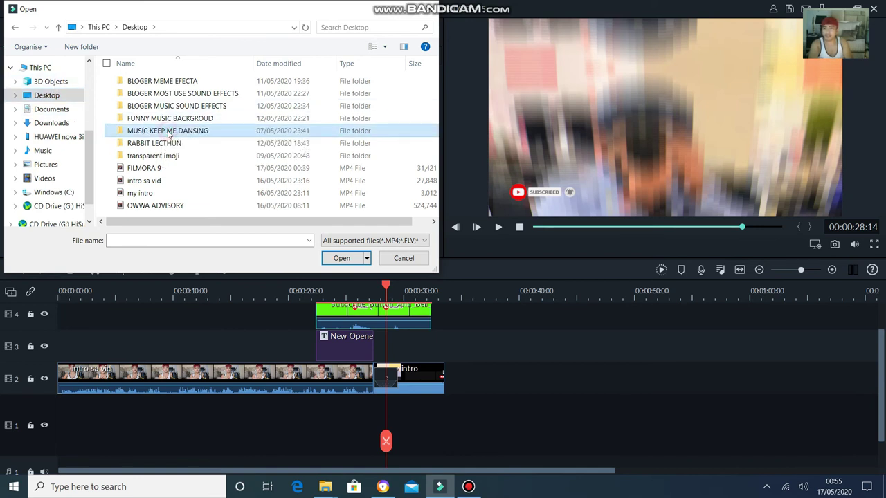
pyautogui.click(344, 257)
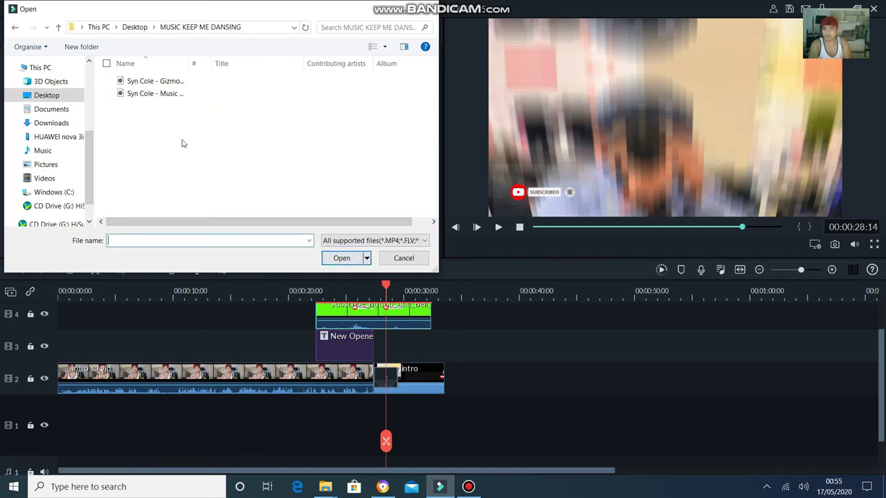
pyautogui.click(166, 99)
pyautogui.click(341, 257)
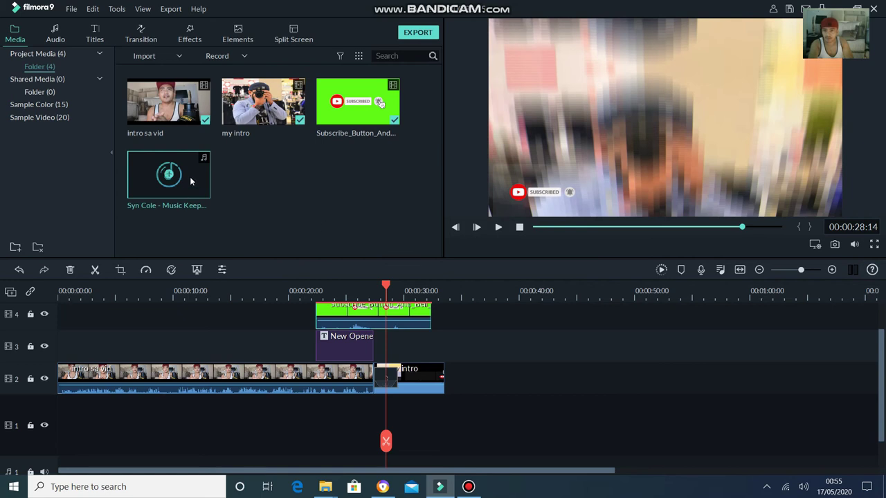
pyautogui.moveTo(190, 176); pyautogui.dragTo(73, 381)
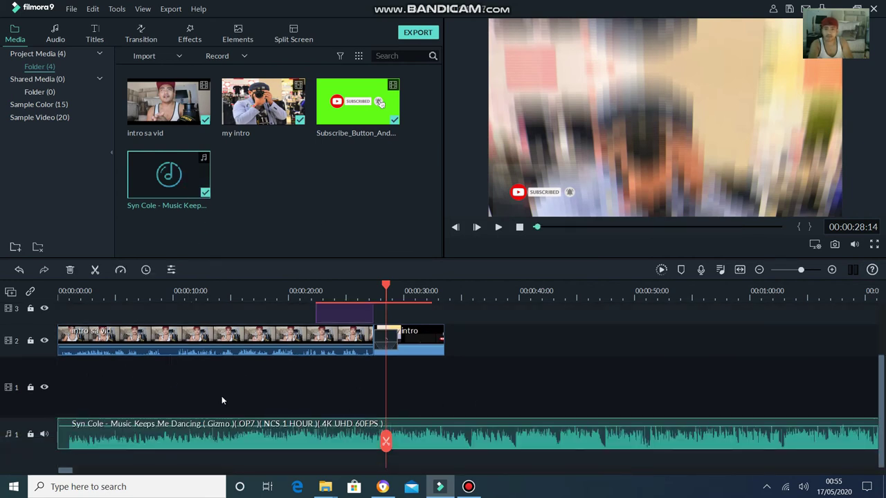
# Step: Split the song on audio track 1 at the end of the first video clip and remove the remainder
pyautogui.rightClick(509, 429)
pyautogui.click(367, 444)
pyautogui.moveTo(389, 449); pyautogui.dragTo(372, 433)
pyautogui.click(374, 434)
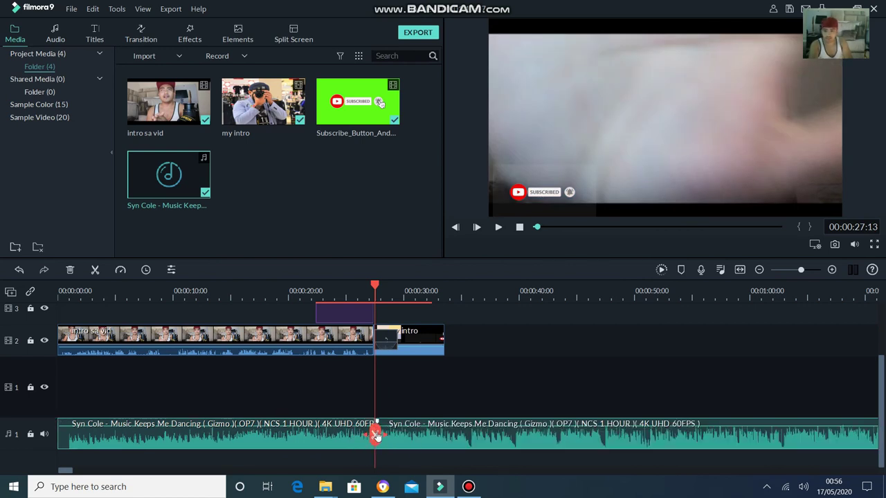
pyautogui.click(375, 434)
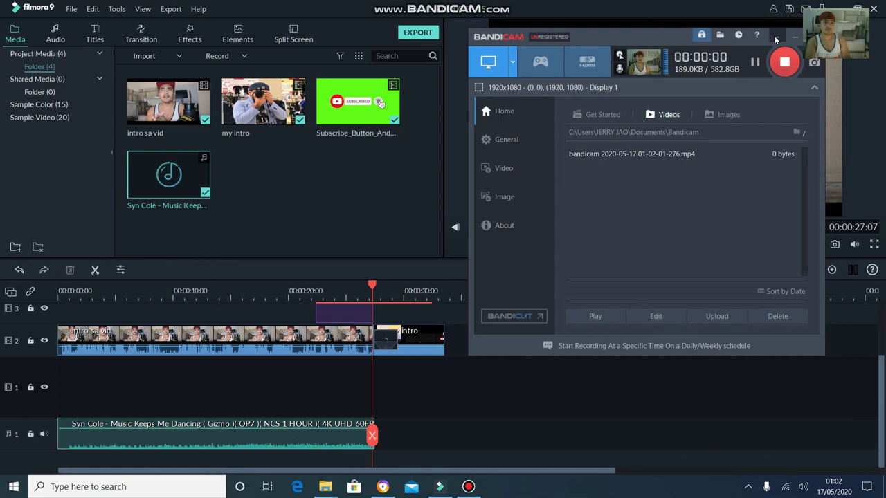
# Step: Move the playhead back to about 00:00:24:13 to view the combined title and subscribe button
pyautogui.click(775, 39)
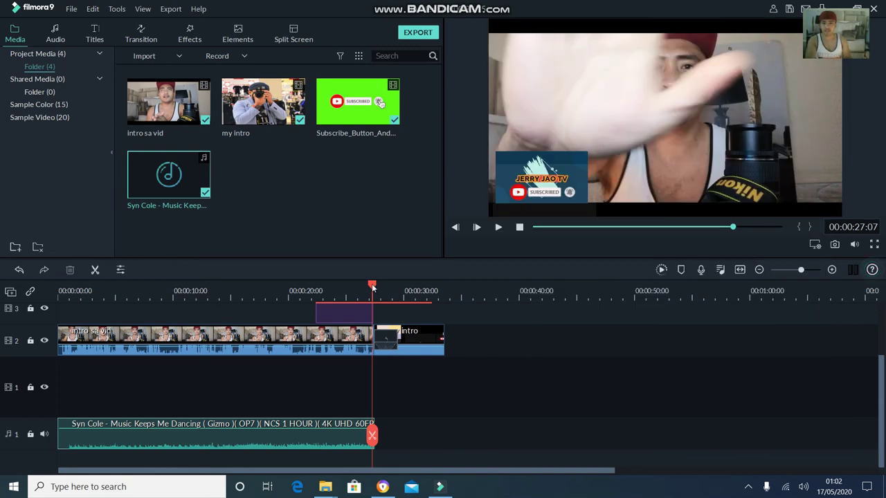
pyautogui.moveTo(372, 284); pyautogui.dragTo(340, 287)
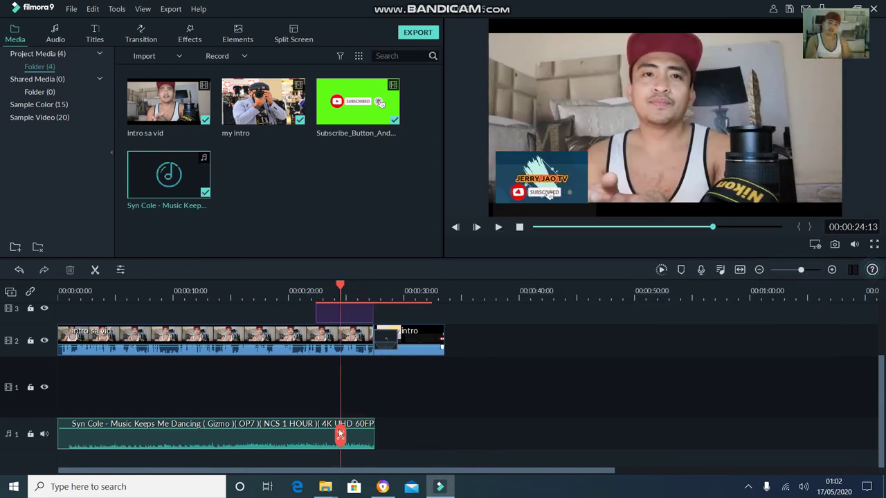
pyautogui.click(183, 426)
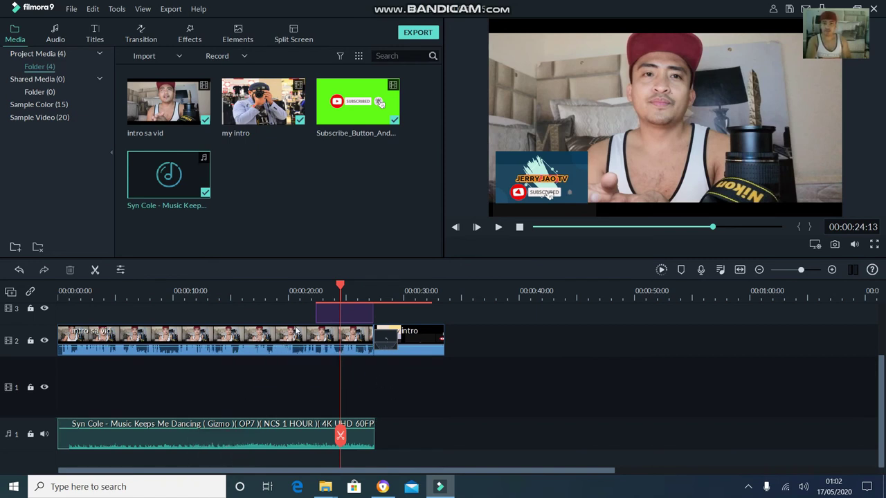
# Step: Export the video to the computer as an MP4 named FILMORA 9 VID1
pyautogui.click(170, 9)
pyautogui.click(188, 26)
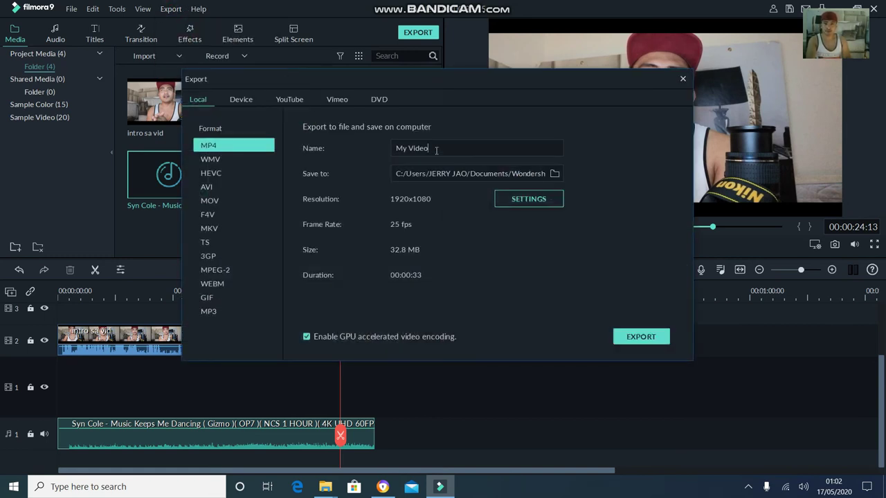
pyautogui.moveTo(436, 150); pyautogui.dragTo(345, 143)
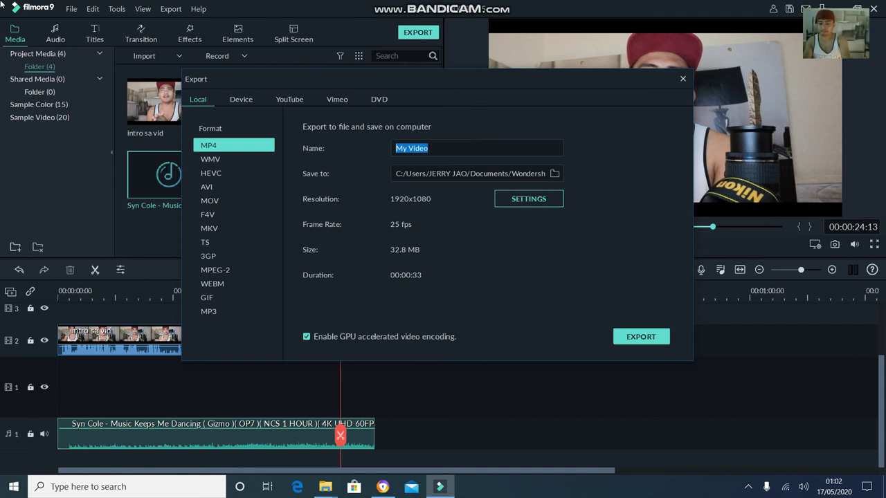
pyautogui.write('FILMORA 9 VID1')
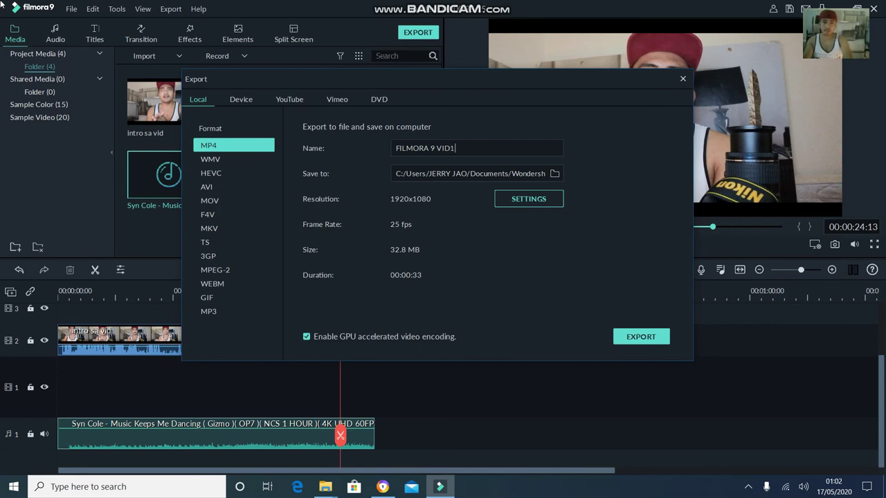
pyautogui.click(650, 338)
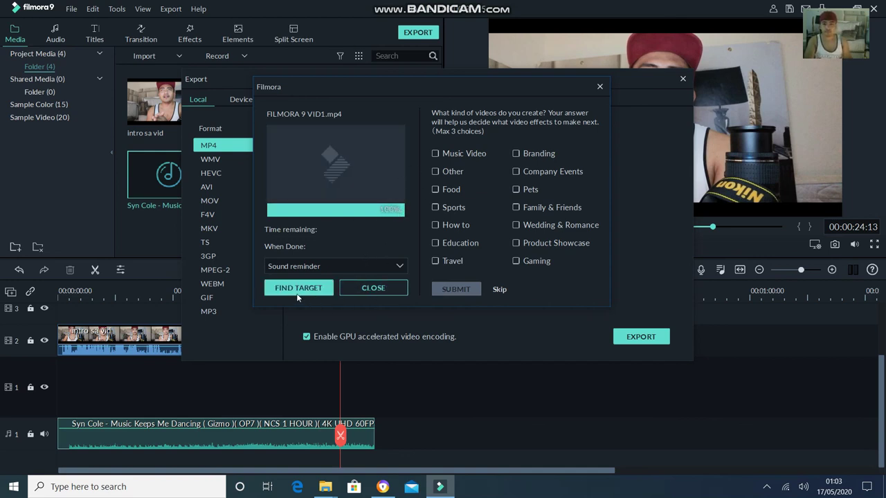
# Step: Show the exported file in its output folder, cut FILMORA 9 VID1, and close the folder window
pyautogui.click(310, 291)
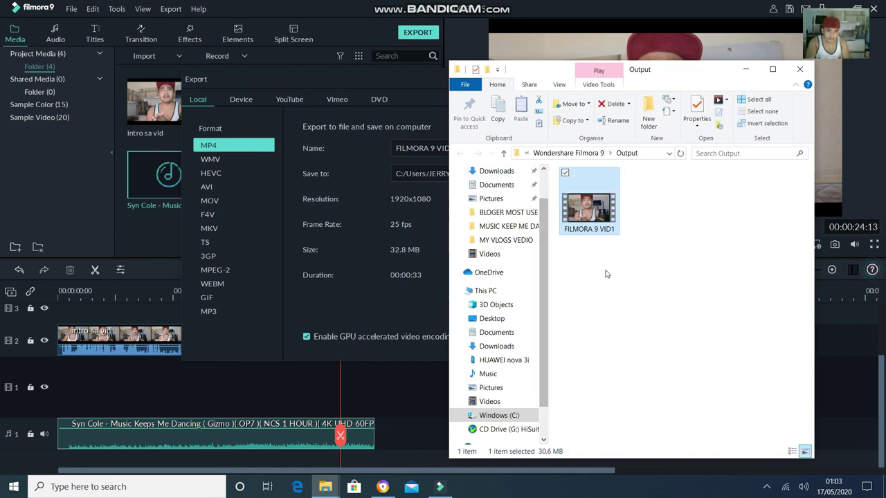
pyautogui.click(593, 298)
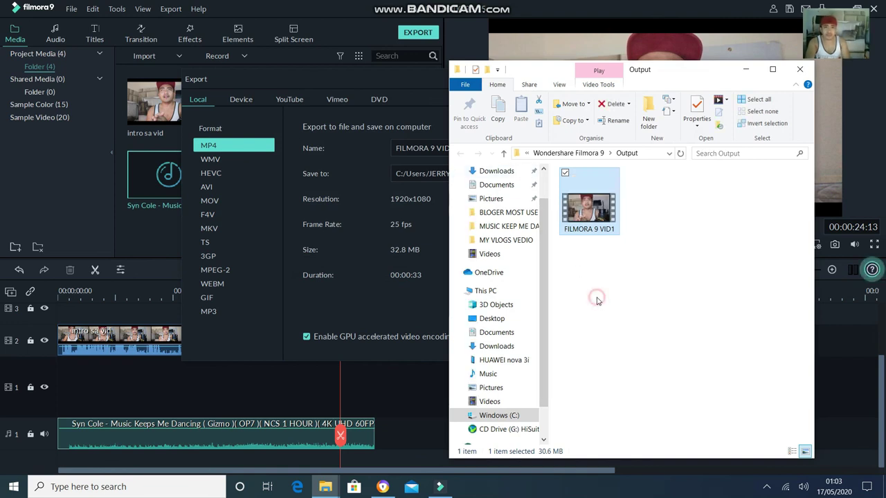
pyautogui.rightClick(587, 179)
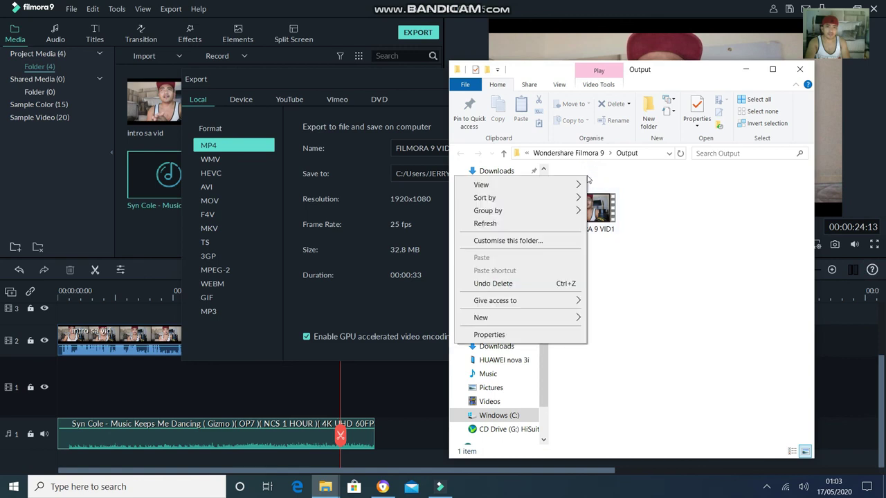
pyautogui.click(648, 312)
pyautogui.rightClick(585, 203)
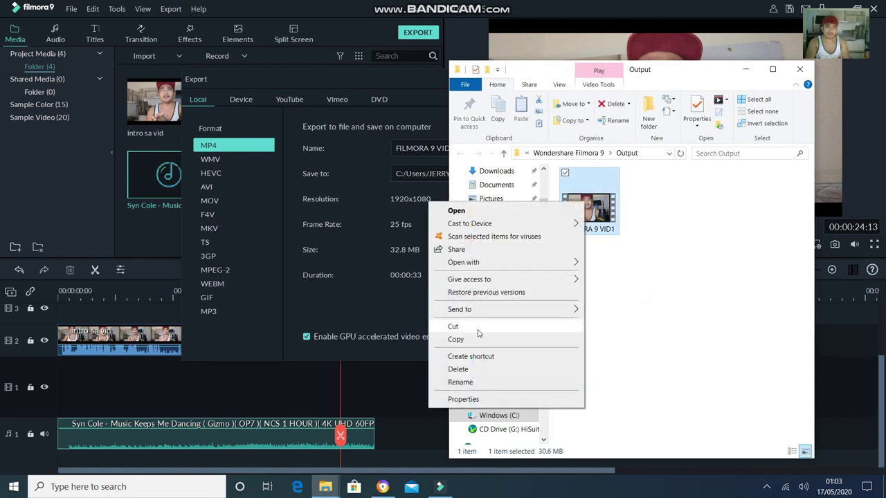
pyautogui.click(478, 337)
pyautogui.click(797, 69)
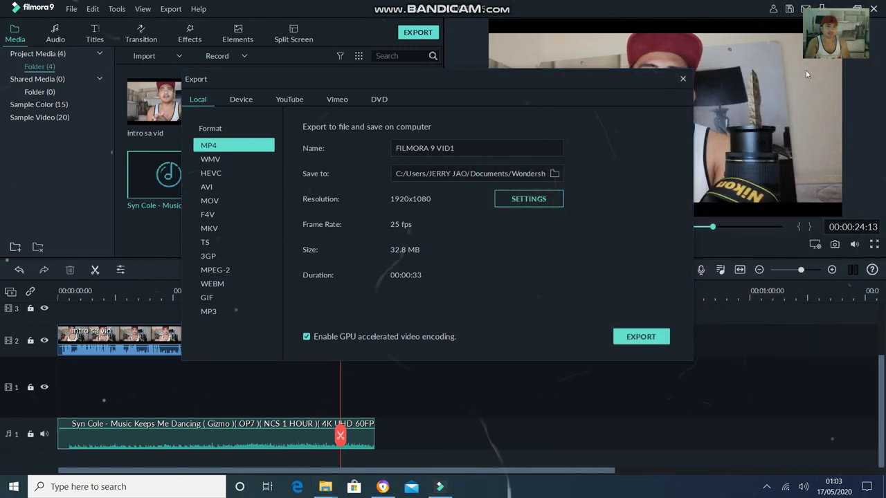
# Step: Close the Export dialog, switch to the Windows desktop, paste FILMORA 9 VID1 there, and refresh the desktop
pyautogui.click(682, 78)
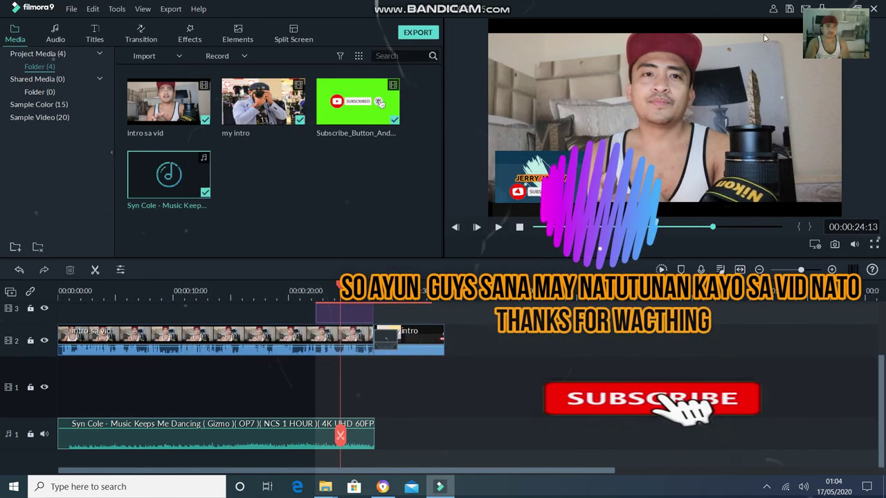
pyautogui.click(840, 8)
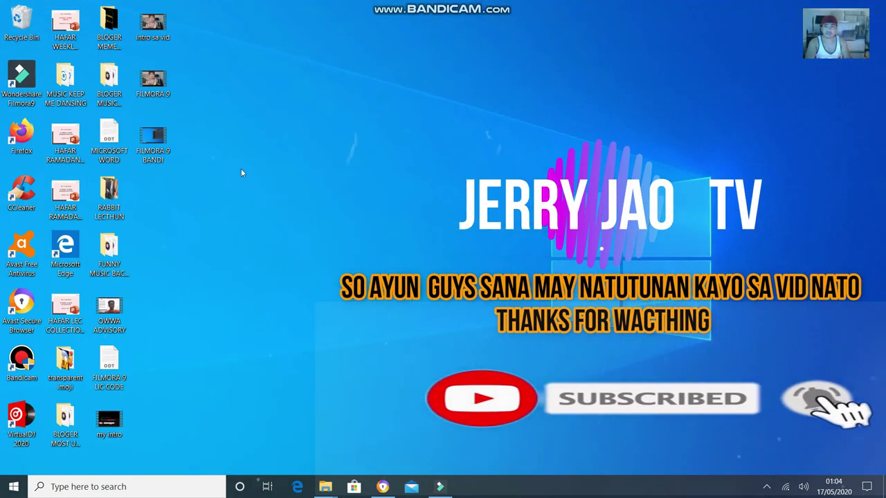
pyautogui.rightClick(176, 220)
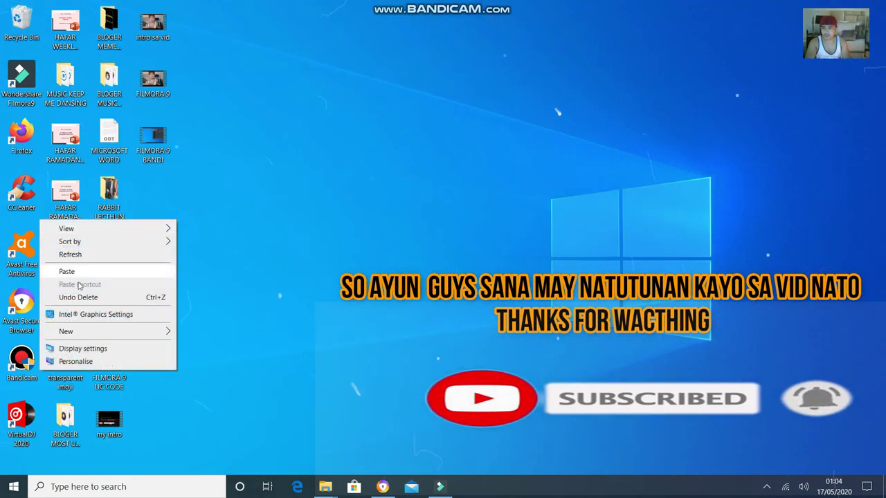
pyautogui.click(81, 271)
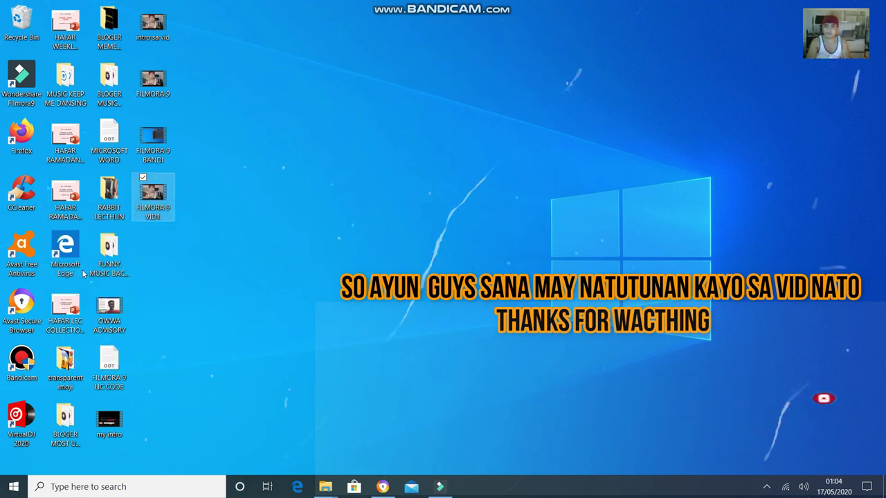
pyautogui.rightClick(175, 193)
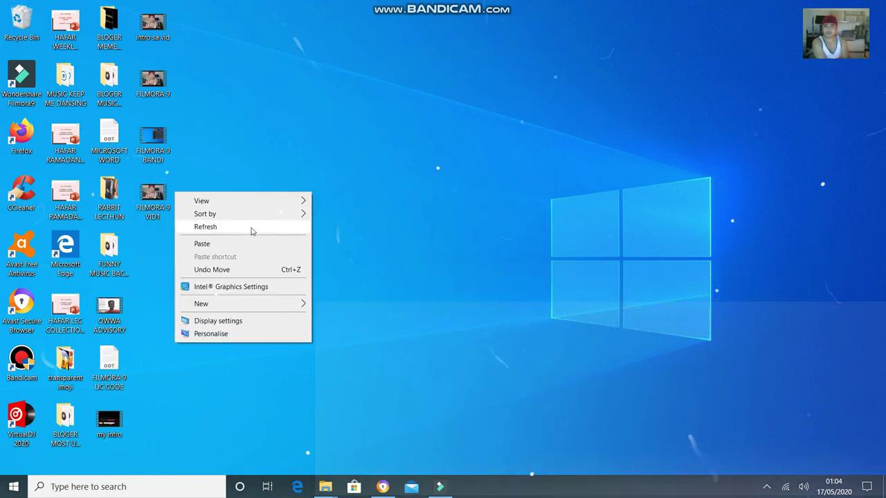
pyautogui.click(252, 229)
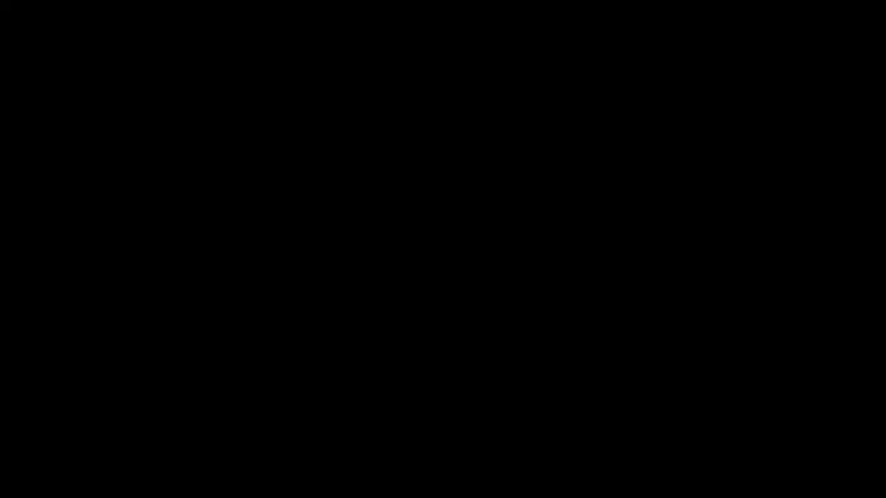